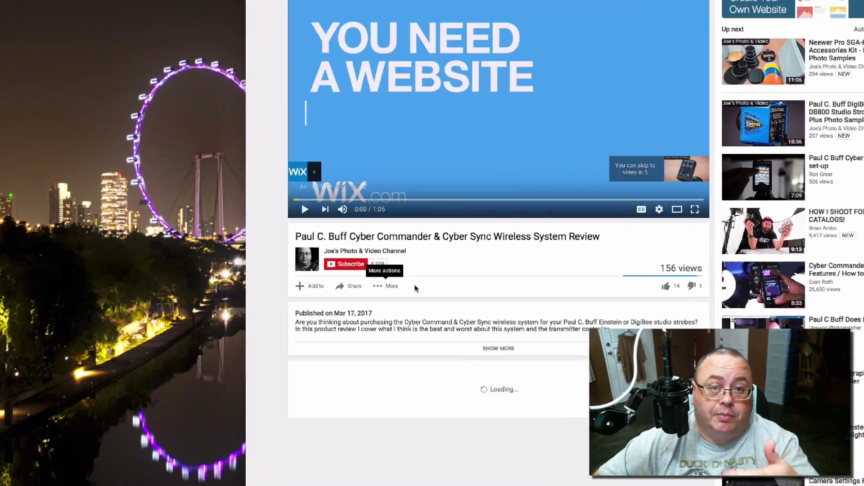
Expand the YouTube video description and scroll down to the Lightroom CC Presets link
{"action": "scroll", "coordinate": [540, 255], "scroll_direction": "down", "scroll_amount": 2}
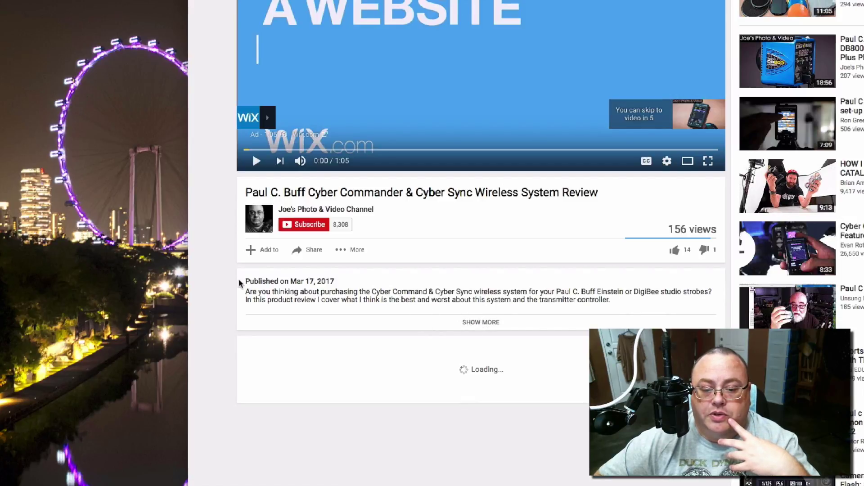
{"action": "left_click", "coordinate": [473, 322]}
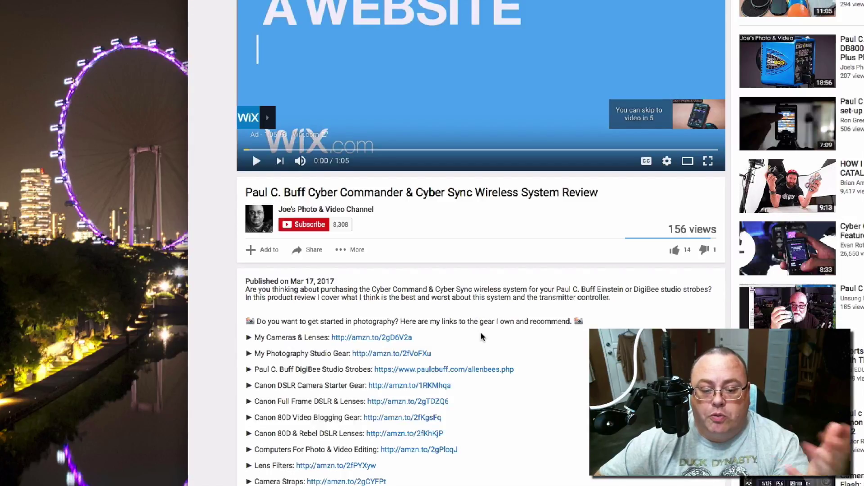
{"action": "scroll", "coordinate": [476, 324], "scroll_direction": "down", "scroll_amount": 6}
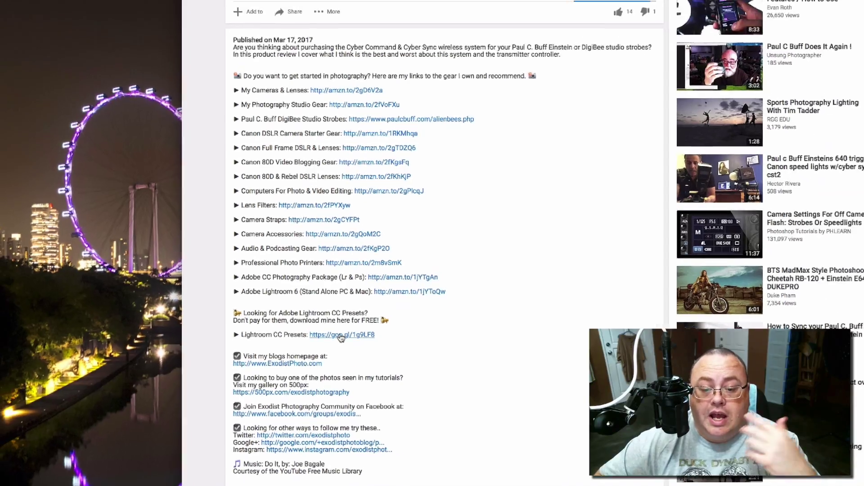
Follow the goo.gl presets link and download the Joes FREE Lightroom presets file from Google Drive
{"action": "left_click", "coordinate": [365, 314]}
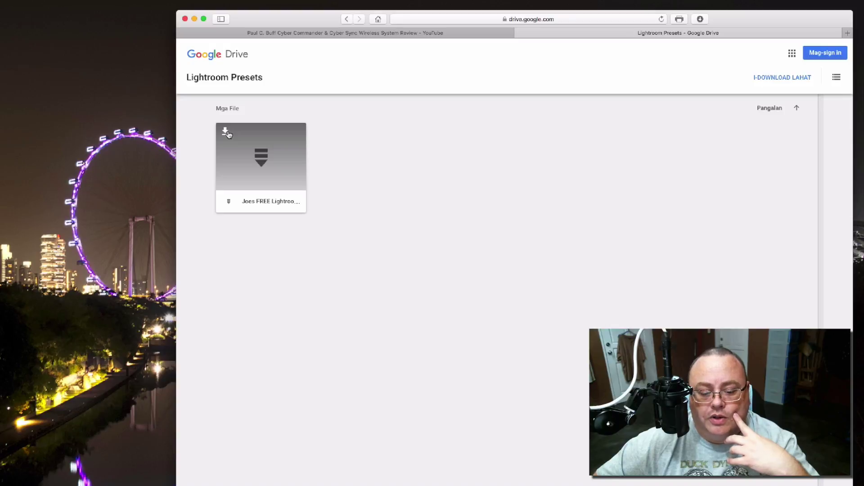
{"action": "left_click", "coordinate": [226, 133]}
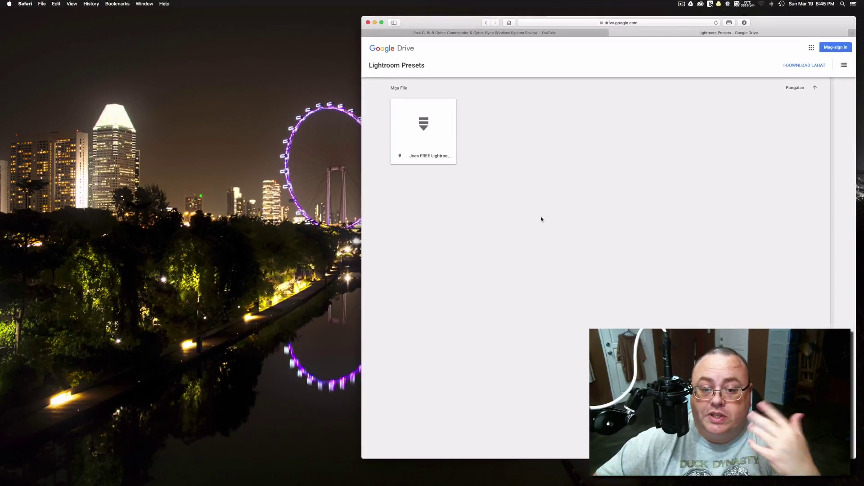
Minimize the browser and drag the downloaded presets zip from Downloads onto the desktop
{"action": "left_click", "coordinate": [374, 23]}
{"action": "mouse_move", "coordinate": [618, 480]}
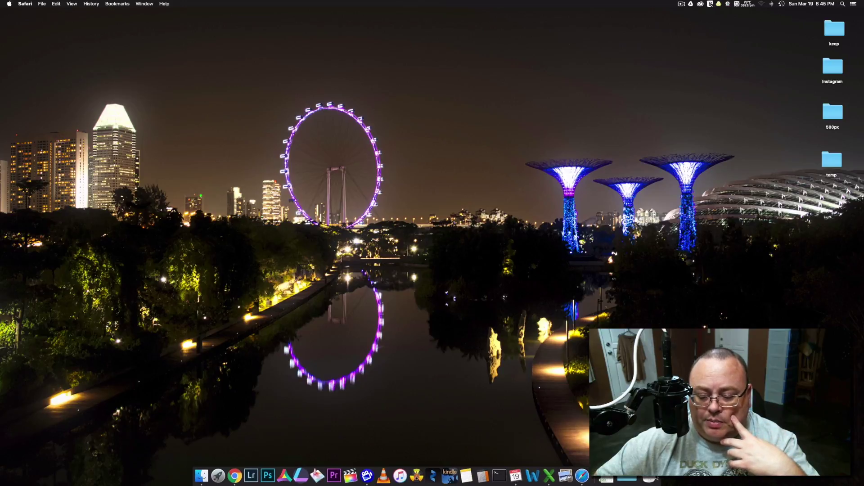
{"action": "left_click", "coordinate": [634, 480]}
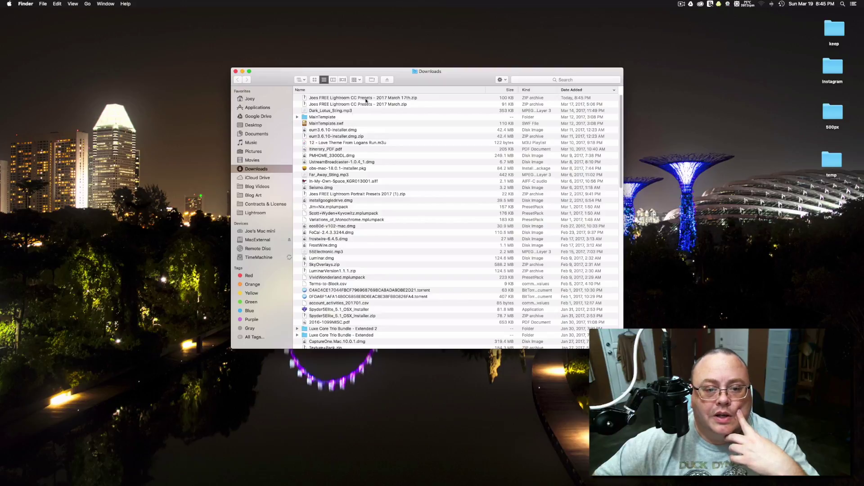
{"action": "left_click", "coordinate": [360, 98]}
{"action": "left_click_drag", "start_coordinate": [365, 97], "coordinate": [499, 22]}
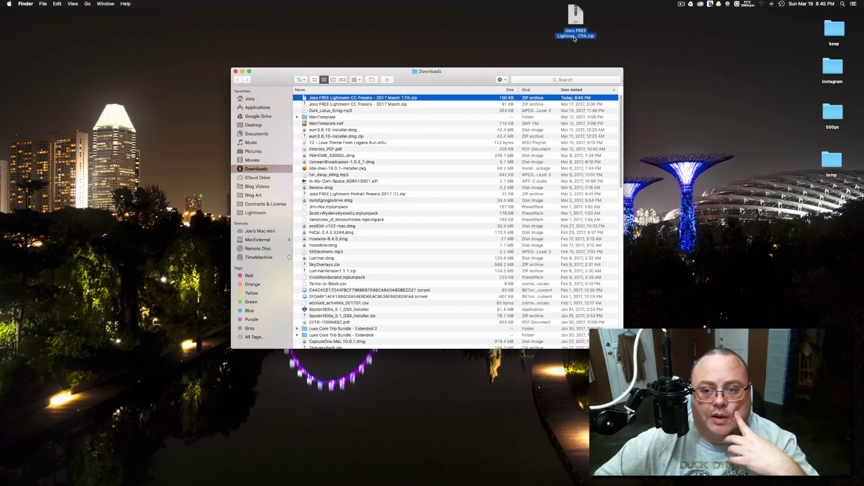
Close the Downloads window, reposition the zip, and unzip it into a folder on the desktop
{"action": "left_click", "coordinate": [235, 71]}
{"action": "left_click_drag", "start_coordinate": [576, 18], "coordinate": [584, 71]}
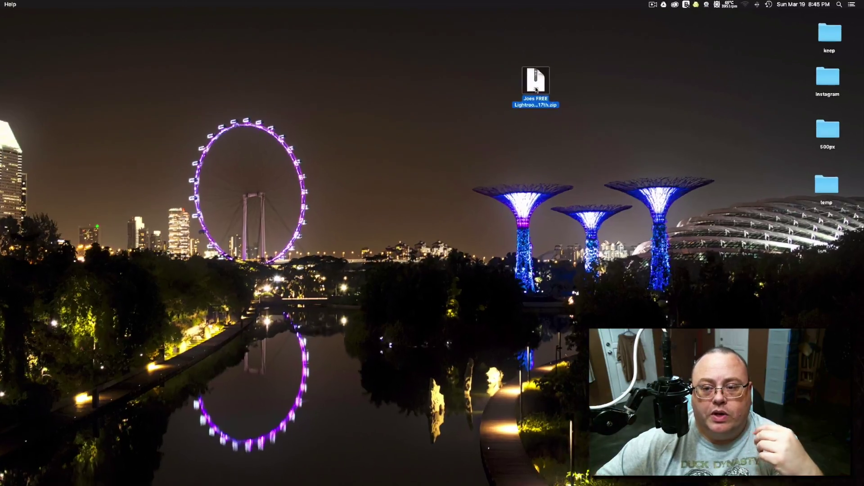
{"action": "double_click", "coordinate": [536, 86]}
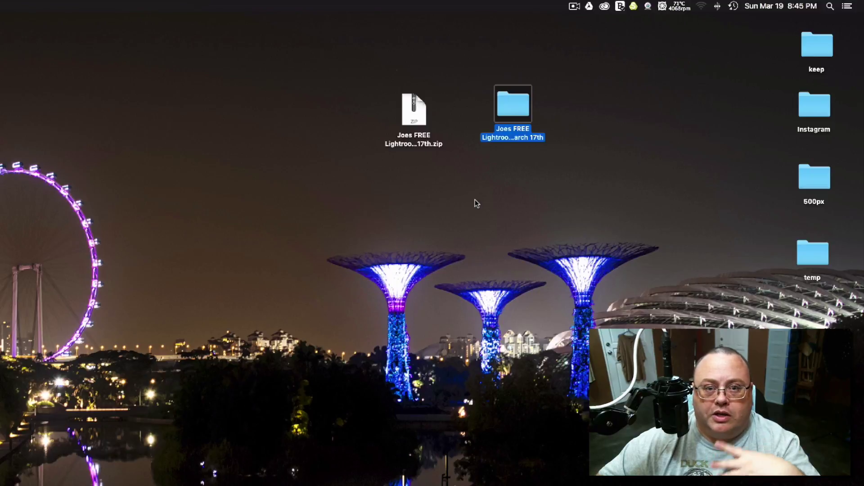
Open the unzipped presets folder, move its window to the upper right, and launch Lightroom
{"action": "double_click", "coordinate": [529, 112]}
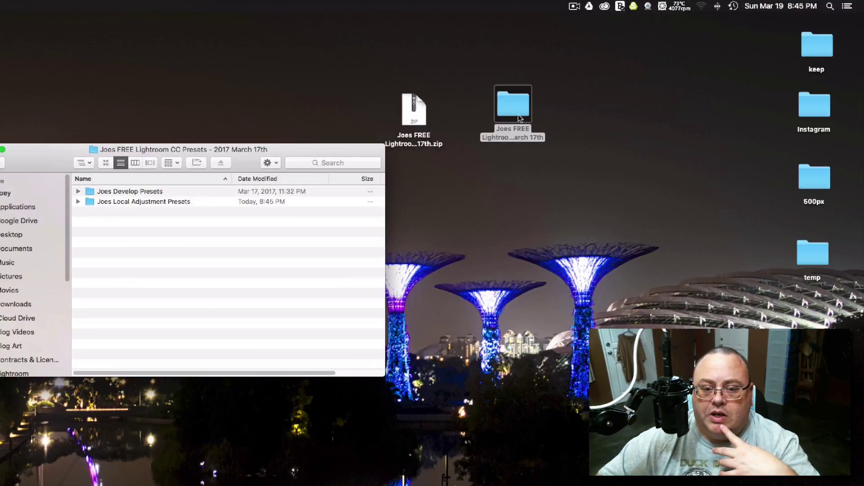
{"action": "left_click_drag", "start_coordinate": [243, 152], "coordinate": [621, 65]}
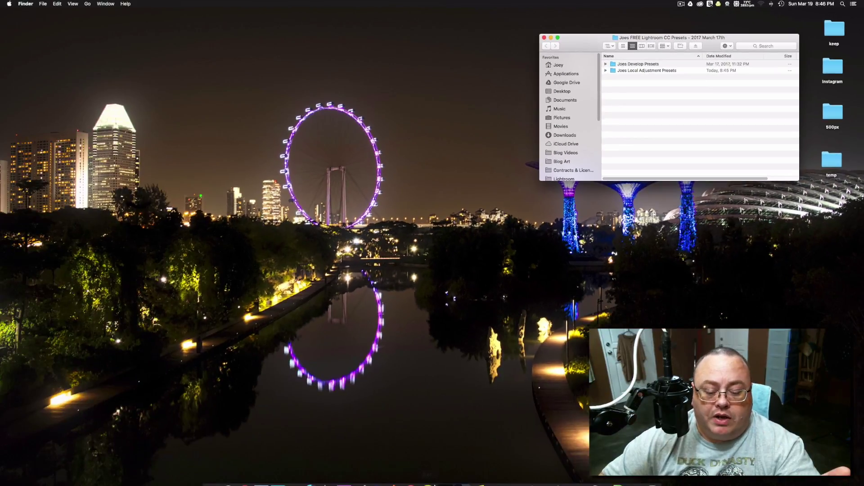
{"action": "mouse_move", "coordinate": [446, 483]}
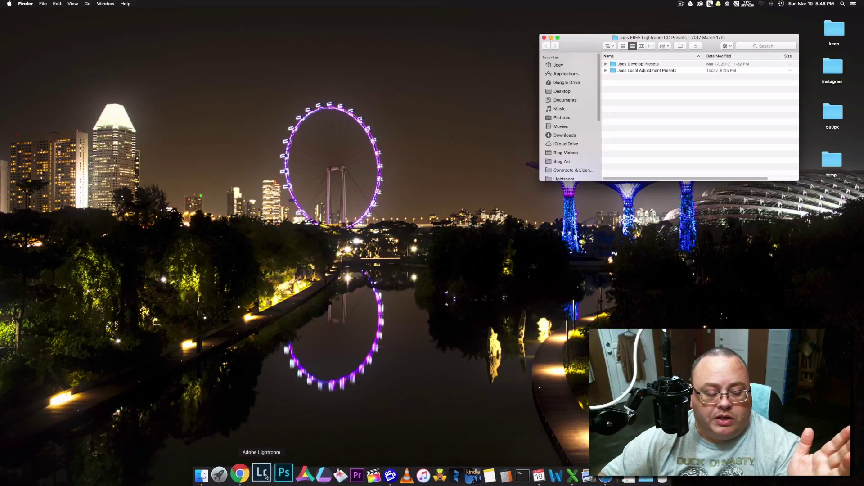
{"action": "left_click", "coordinate": [266, 476]}
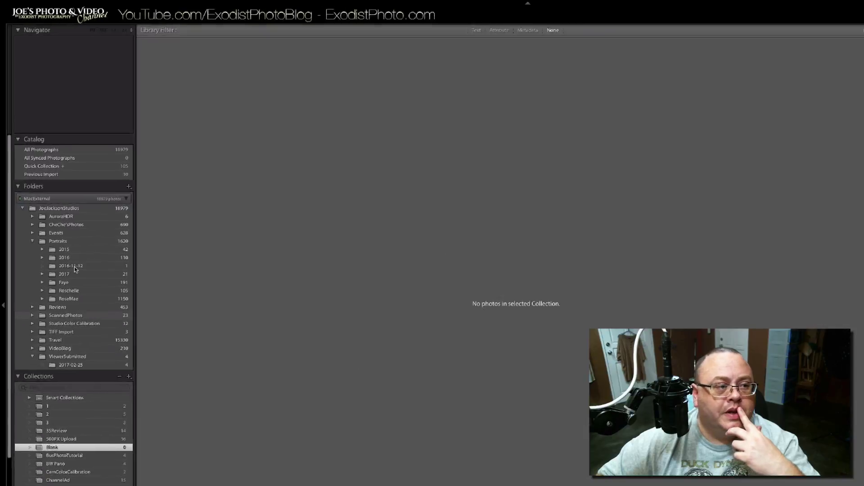
Show Lightroom's presets folder in Finder from the Preferences Presets tab, then return to Lightroom to quit
{"action": "left_click", "coordinate": [45, 5]}
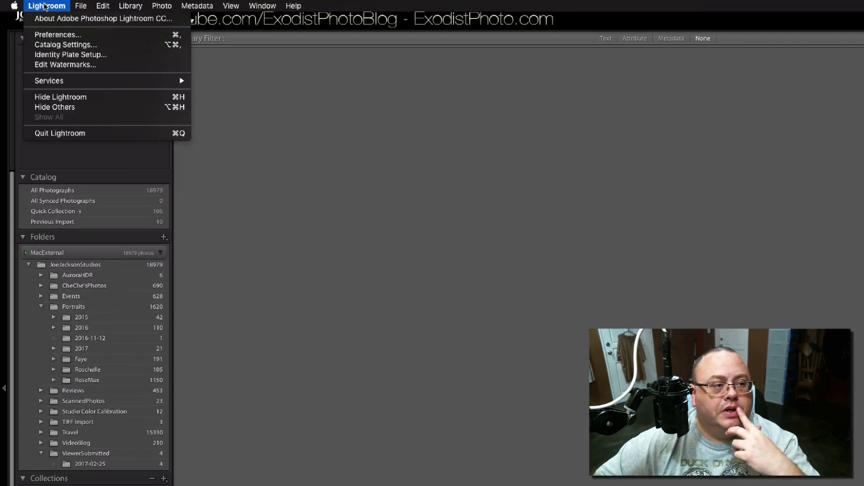
{"action": "left_click", "coordinate": [52, 34]}
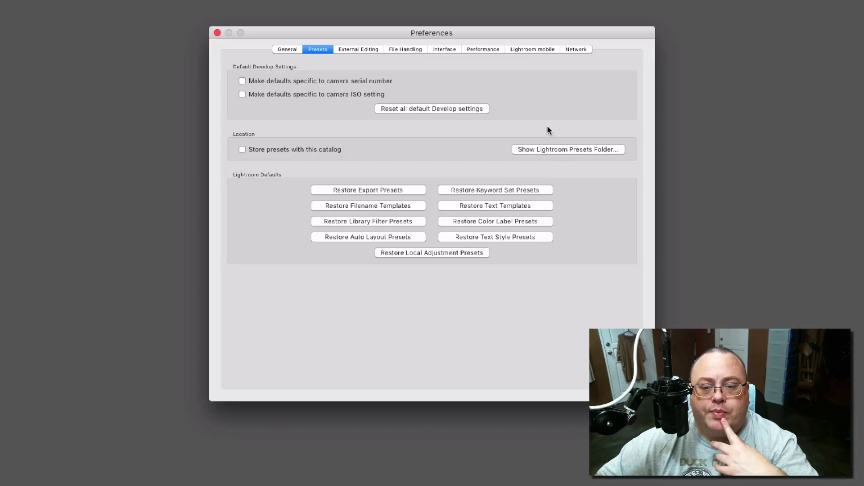
{"action": "left_click", "coordinate": [542, 149]}
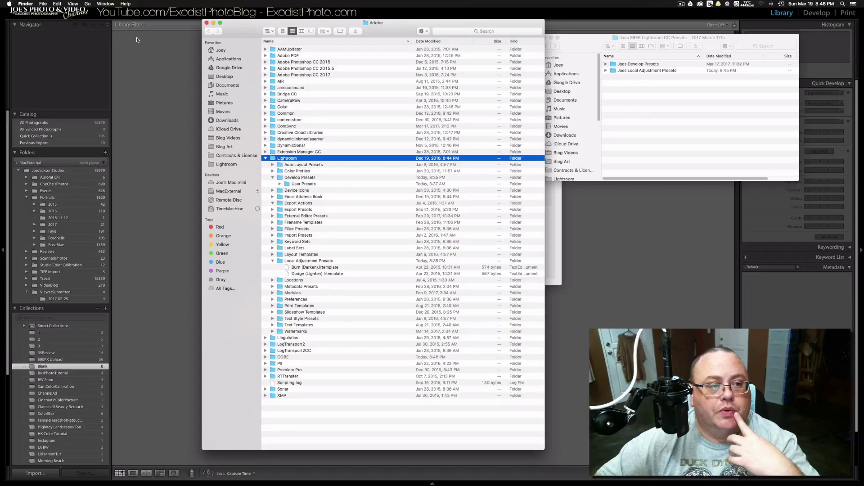
{"action": "left_click", "coordinate": [137, 40]}
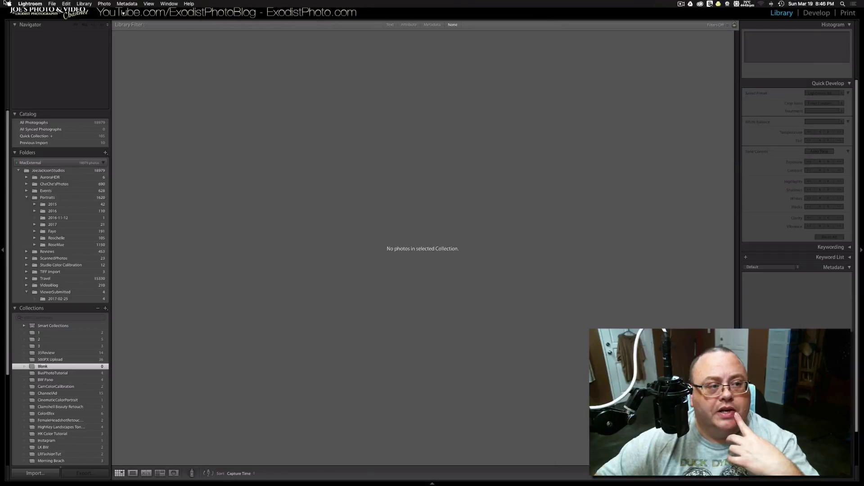
{"action": "left_click", "coordinate": [28, 4]}
Quit Lightroom and locate its Develop Presets and Local Adjustment Presets folders in the Adobe Finder window
{"action": "left_click", "coordinate": [37, 86]}
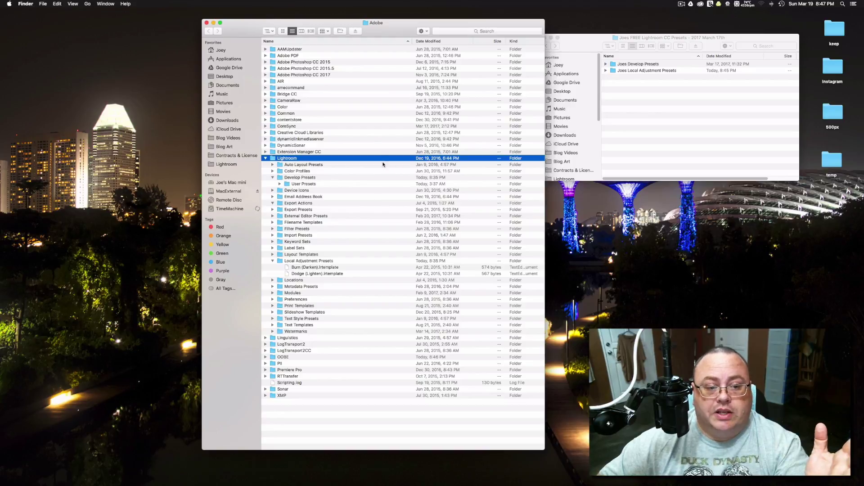
{"action": "left_click_drag", "start_coordinate": [396, 29], "coordinate": [403, 29]}
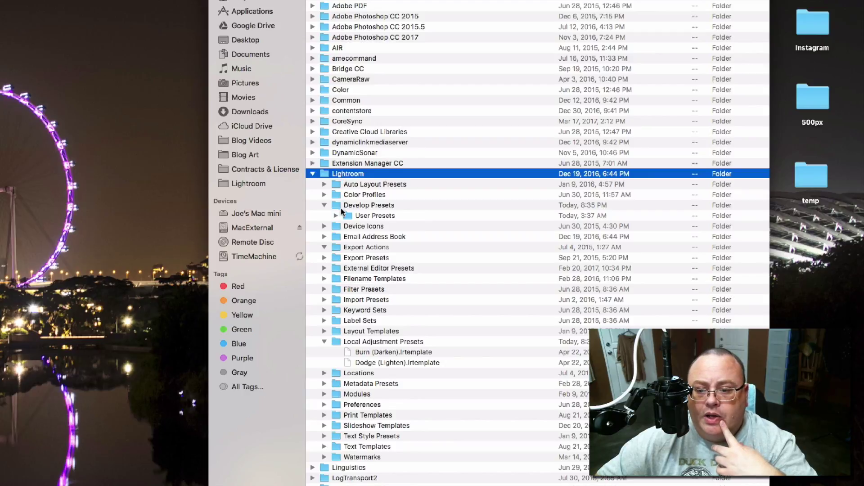
{"action": "left_click", "coordinate": [343, 206]}
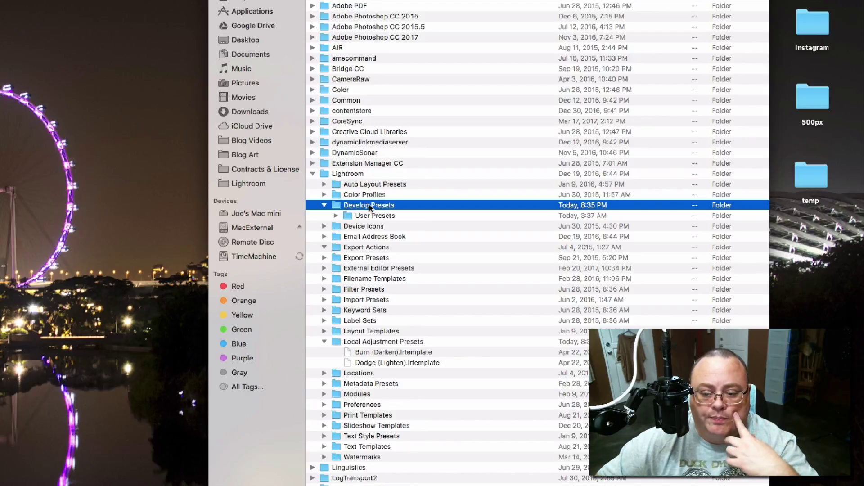
{"action": "left_click", "coordinate": [371, 343]}
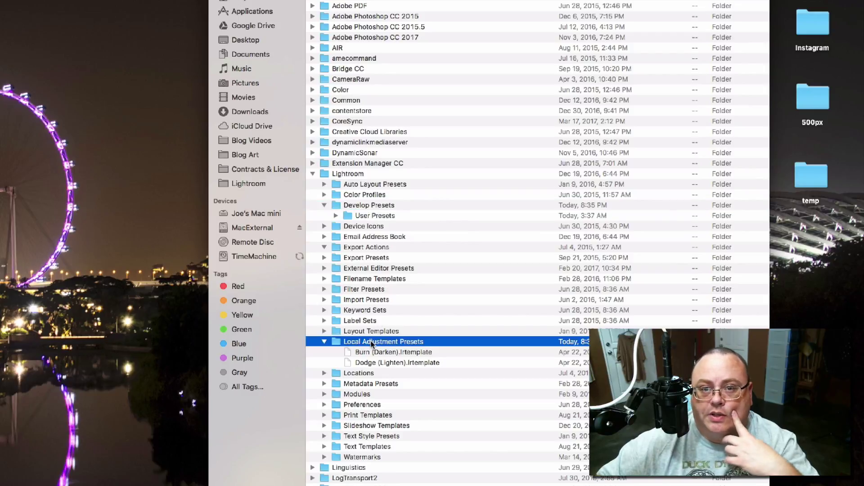
{"action": "left_click", "coordinate": [369, 206]}
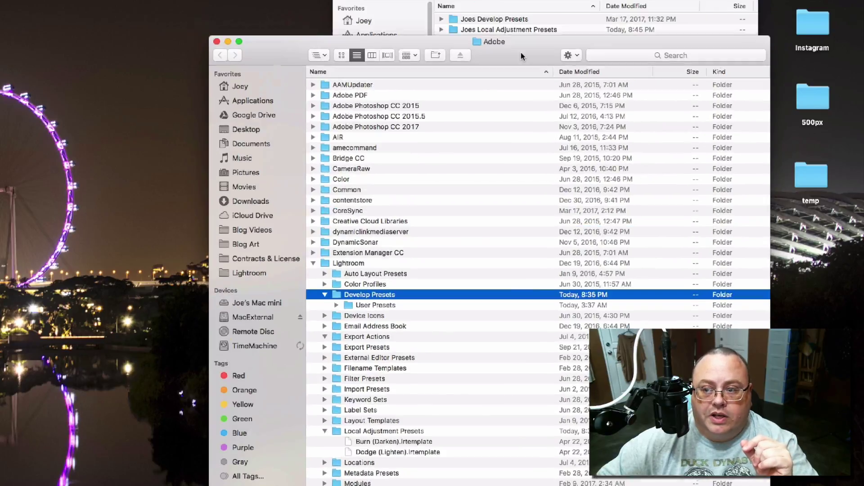
Move the Joes Develop Presets folder into Lightroom's Develop Presets folder
{"action": "left_click", "coordinate": [522, 31]}
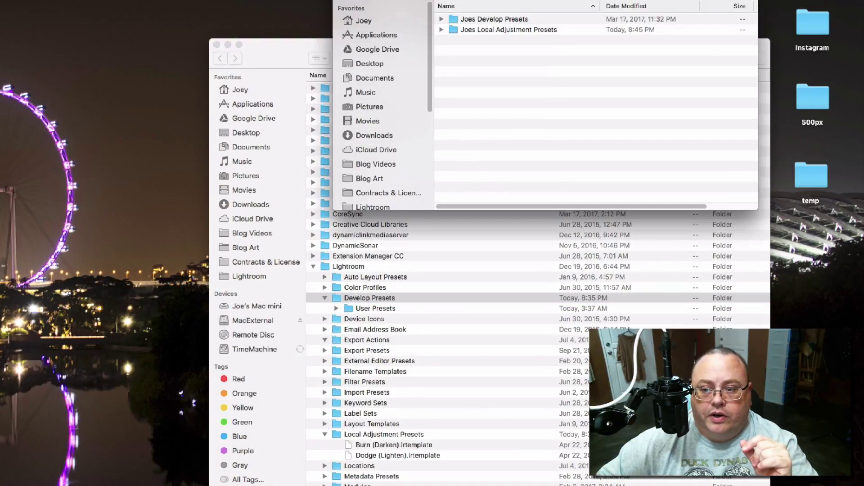
{"action": "left_click", "coordinate": [480, 19]}
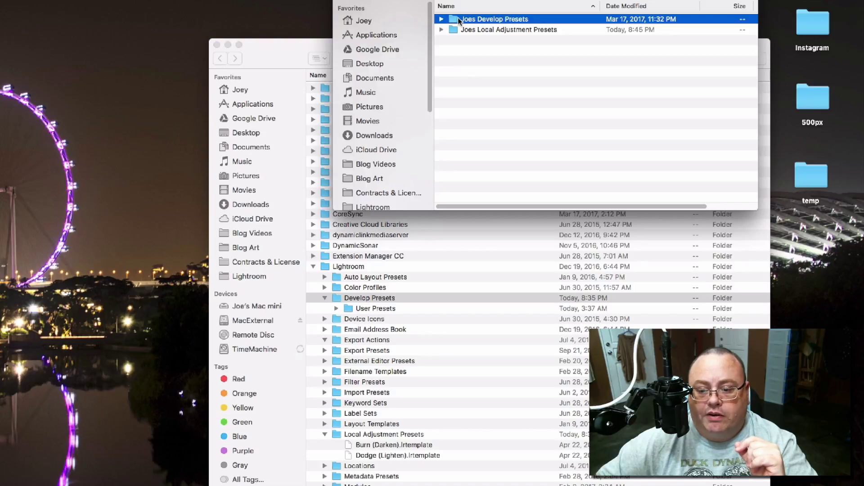
{"action": "left_click_drag", "start_coordinate": [455, 29], "coordinate": [363, 265]}
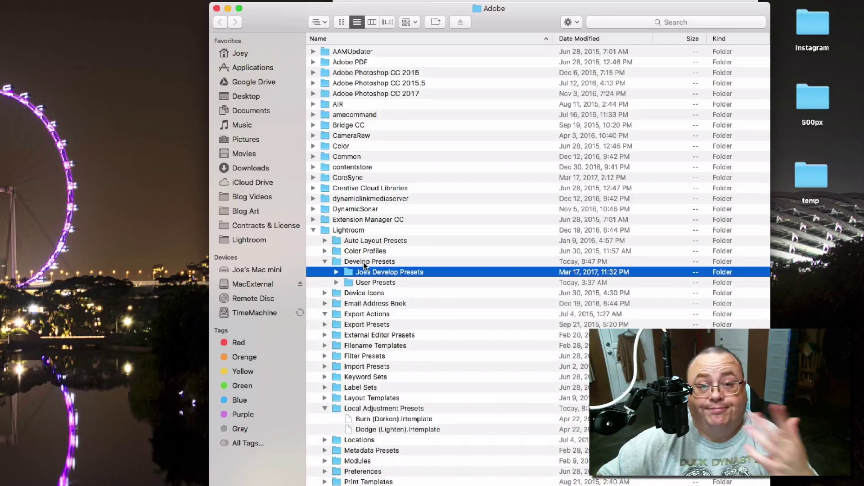
Move Joes Local Adjustment Presets into Lightroom's Local Adjustment Presets, then close both Finder windows
{"action": "left_click", "coordinate": [458, 1]}
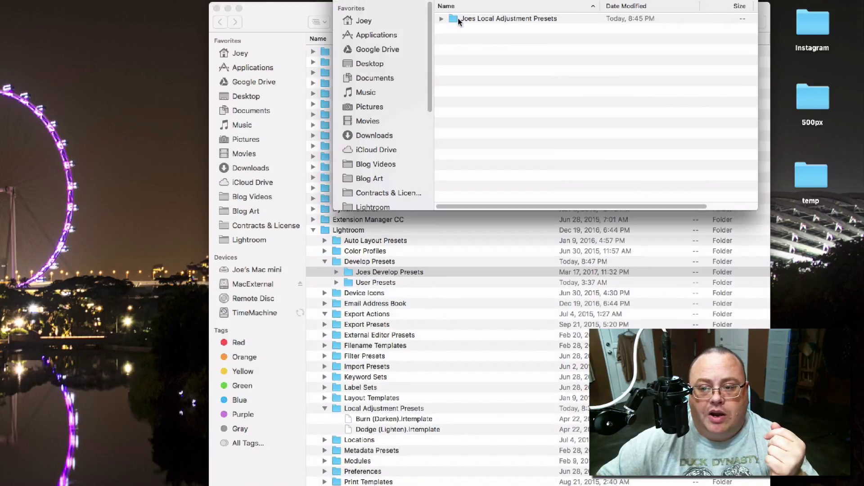
{"action": "left_click", "coordinate": [458, 18]}
{"action": "left_click_drag", "start_coordinate": [458, 20], "coordinate": [360, 408]}
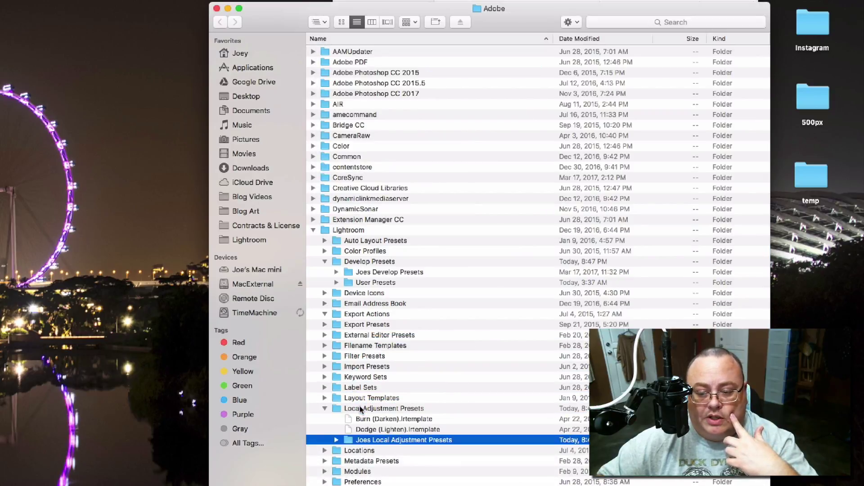
{"action": "left_click", "coordinate": [217, 8]}
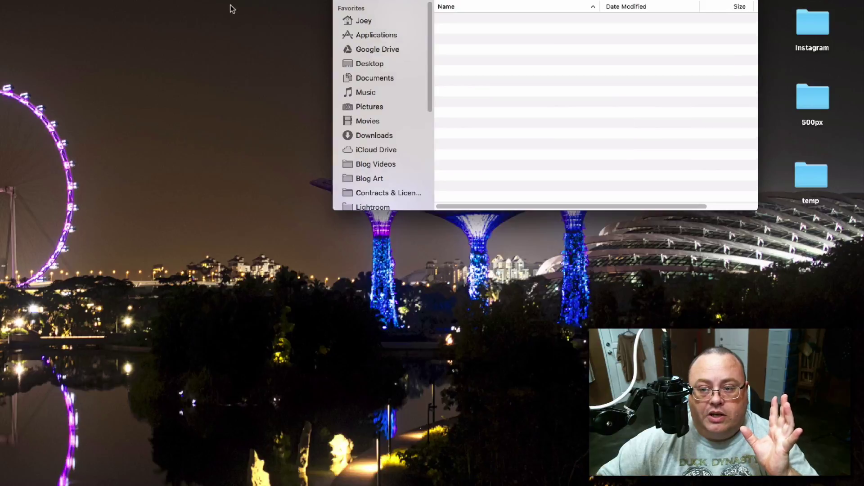
{"action": "key", "text": "super+w"}
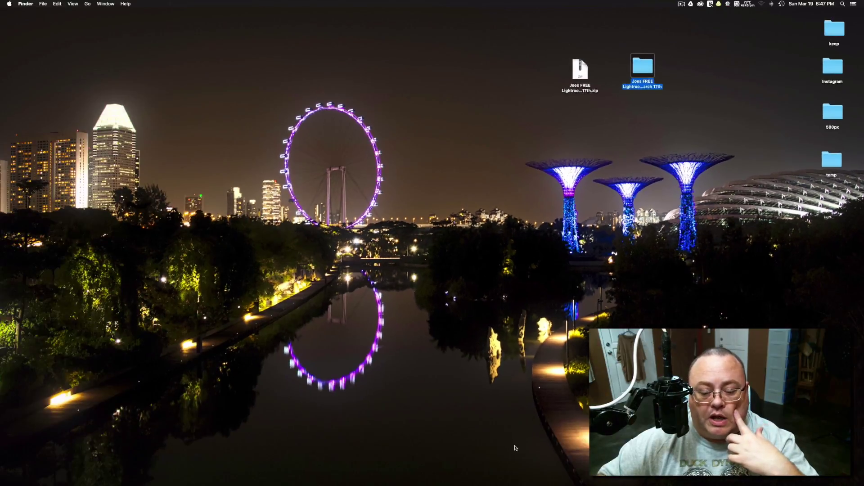
Relaunch Lightroom, show collection 2 and select the fifth, colour portrait
{"action": "left_click", "coordinate": [263, 472]}
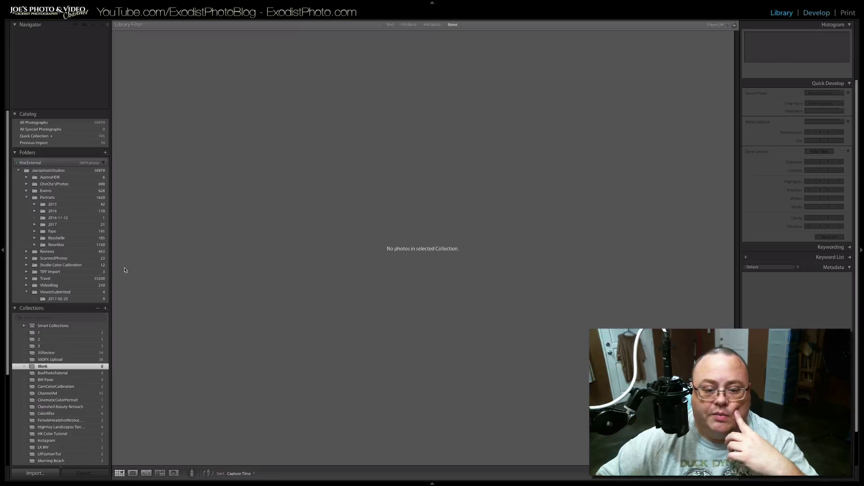
{"action": "left_click", "coordinate": [49, 338]}
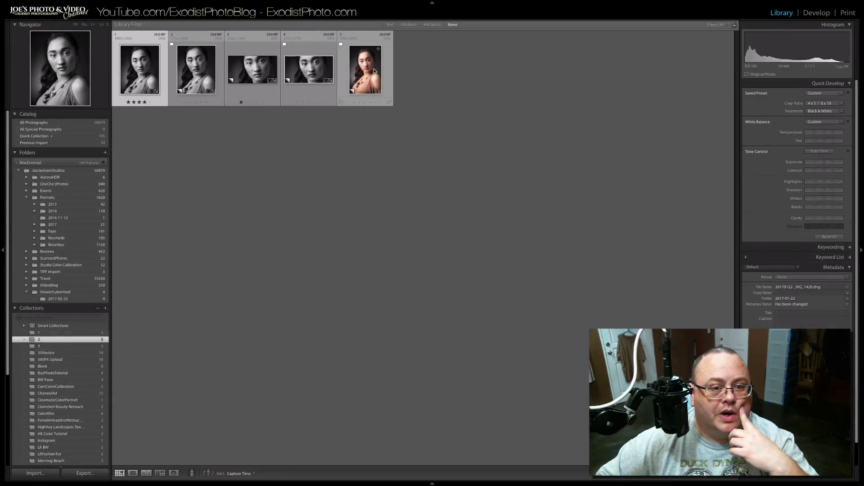
{"action": "left_click", "coordinate": [365, 70]}
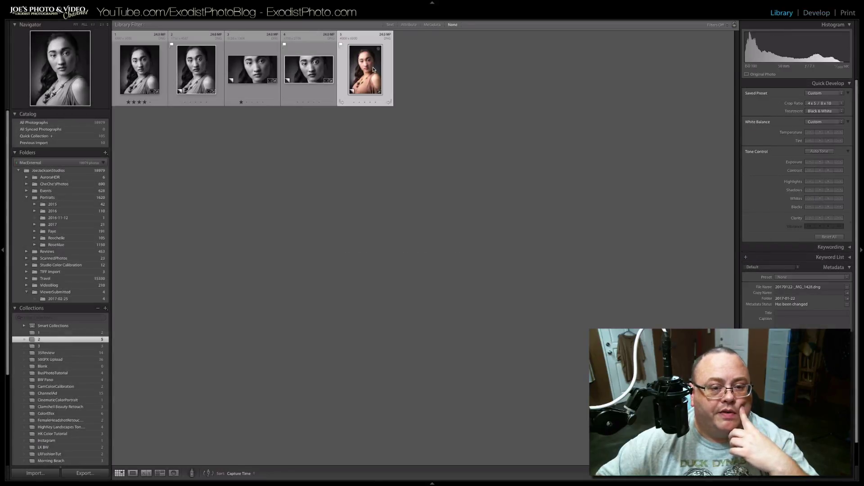
Open the portrait in Develop and try the Black & White - Agressive and Basic presets
{"action": "left_click", "coordinate": [820, 13]}
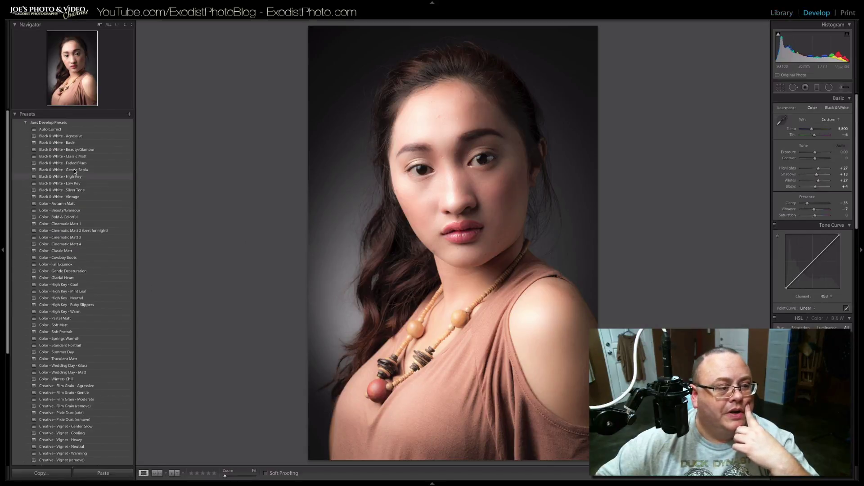
{"action": "scroll", "coordinate": [67, 248], "scroll_direction": "down", "scroll_amount": 3}
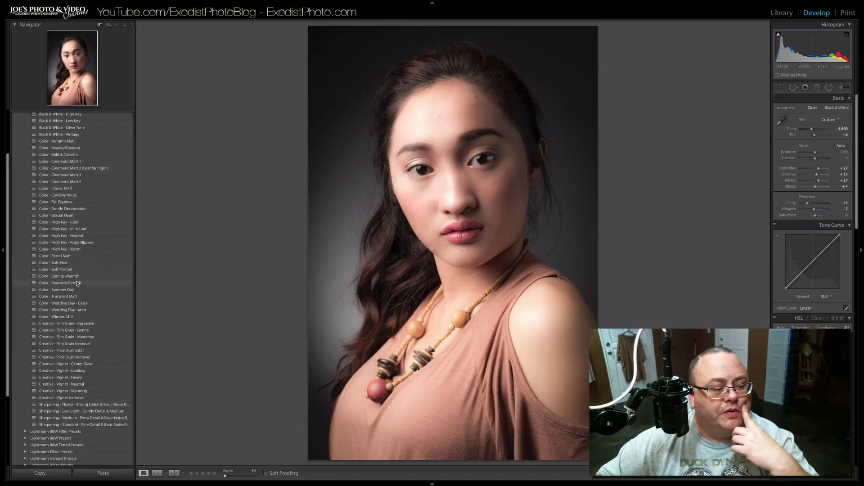
{"action": "scroll", "coordinate": [79, 306], "scroll_direction": "up", "scroll_amount": 3}
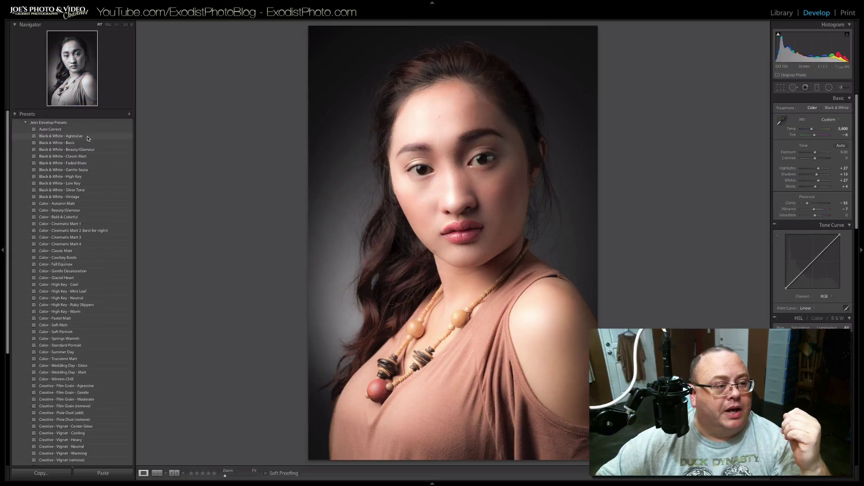
{"action": "left_click", "coordinate": [87, 136]}
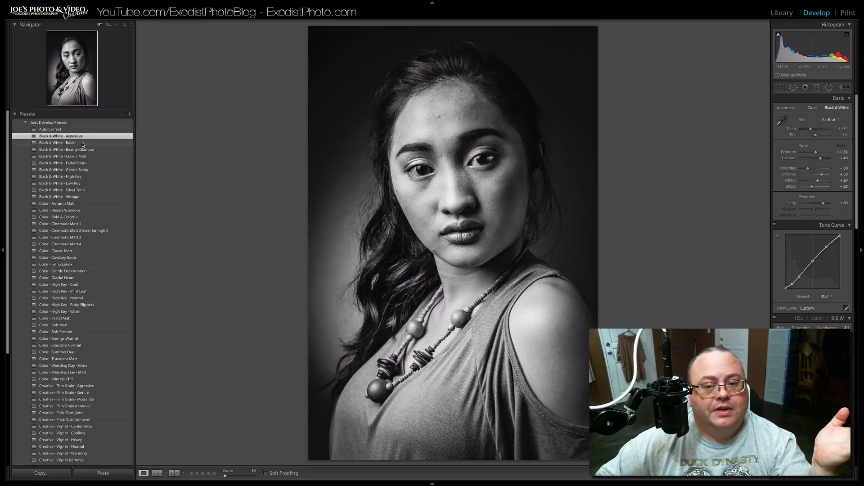
{"action": "left_click", "coordinate": [82, 144]}
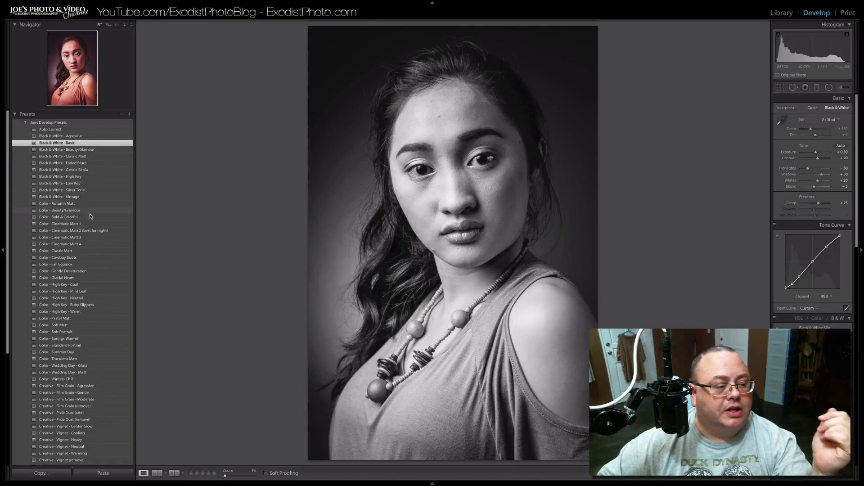
Try the Color Beauty/Glamour, Truculent Matt and Classic Matt presets, ending on Beauty/Glamour
{"action": "scroll", "coordinate": [90, 216], "scroll_direction": "down", "scroll_amount": 3}
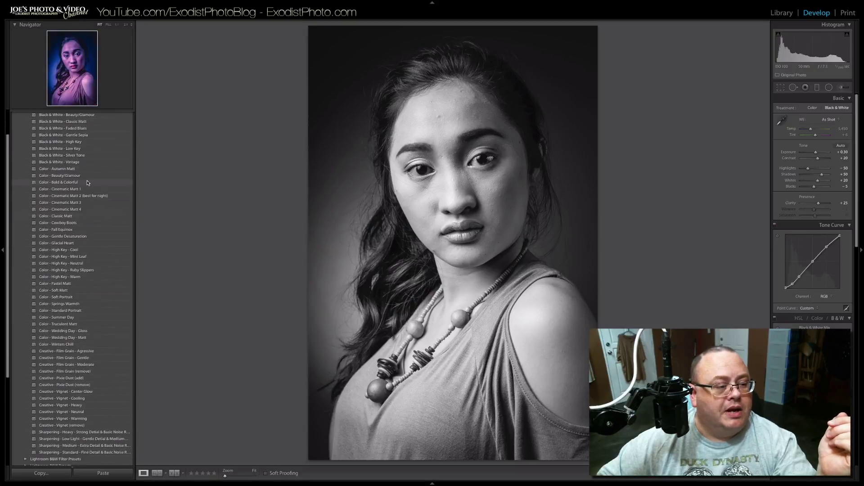
{"action": "left_click", "coordinate": [88, 177]}
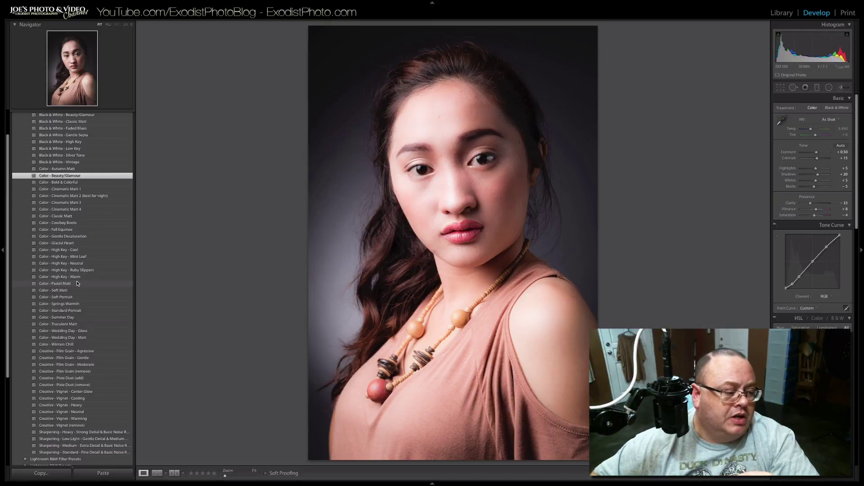
{"action": "left_click", "coordinate": [73, 324]}
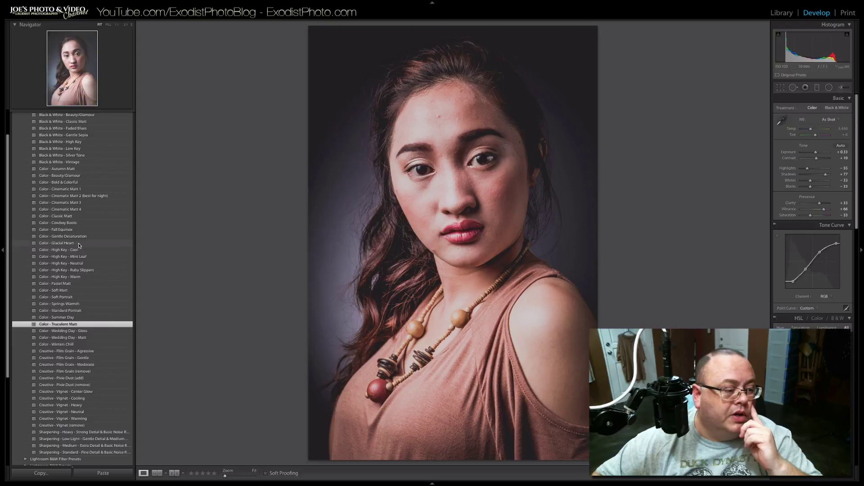
{"action": "left_click", "coordinate": [85, 217]}
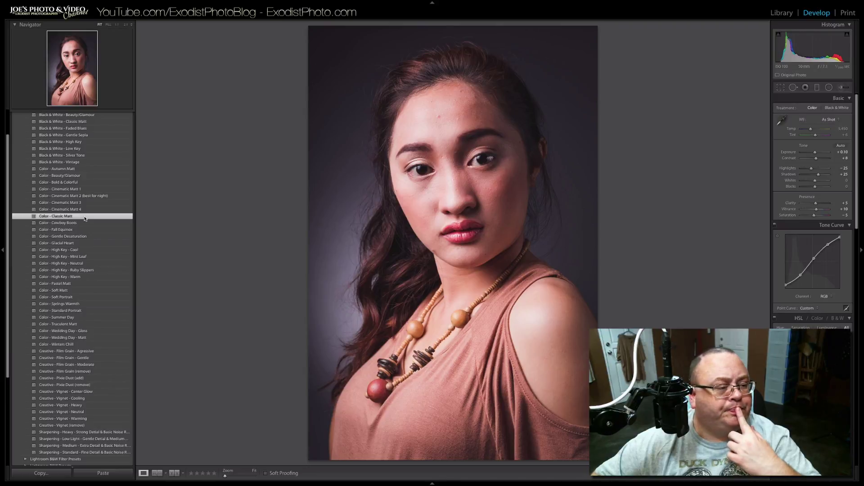
{"action": "scroll", "coordinate": [85, 218], "scroll_direction": "up", "scroll_amount": 1}
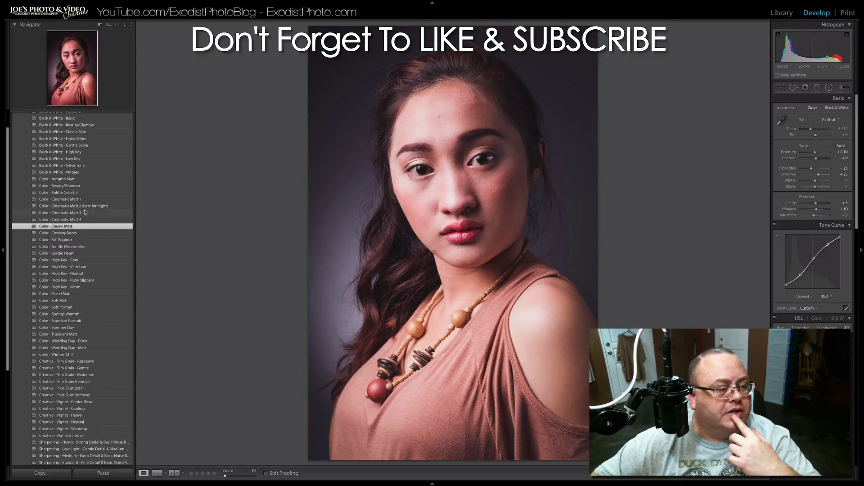
{"action": "left_click", "coordinate": [82, 185]}
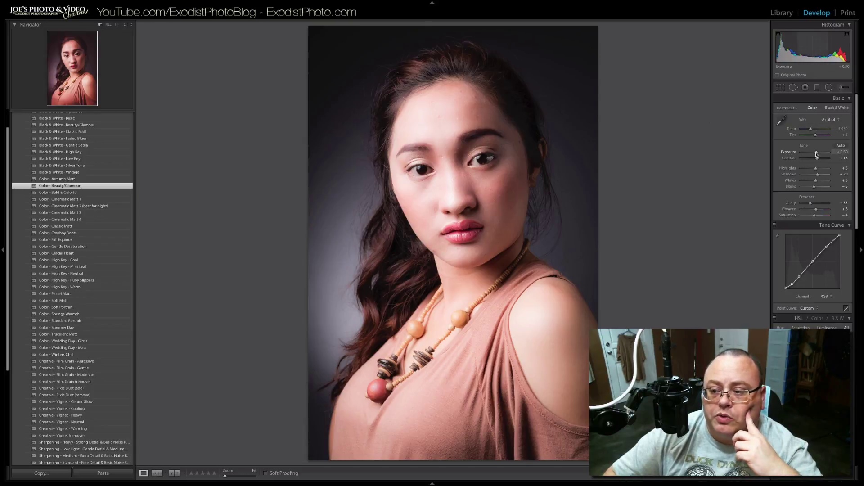
Reset the portrait's Exposure, drag it down to -0.60, then bring it up to -0.05
{"action": "double_click", "coordinate": [784, 154]}
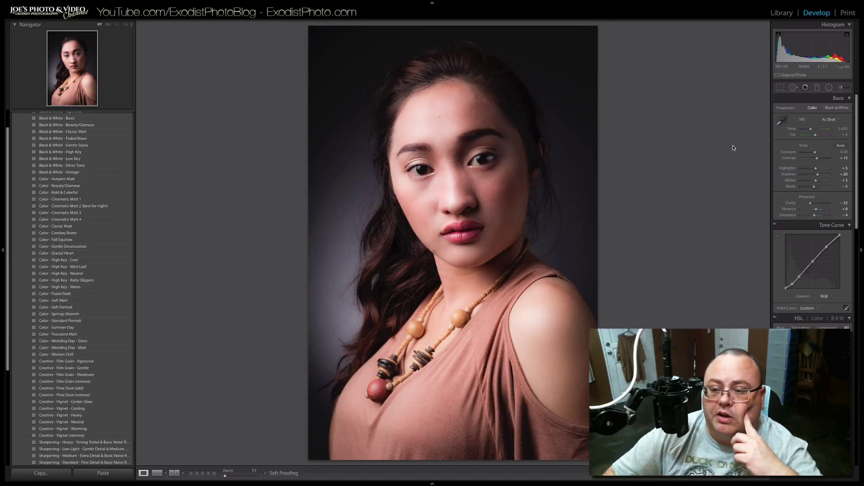
{"action": "left_click_drag", "start_coordinate": [815, 152], "coordinate": [815, 152]}
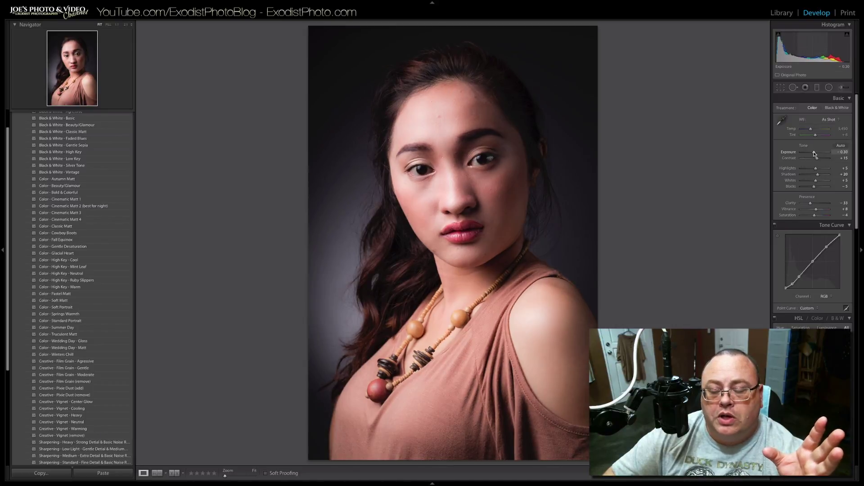
{"action": "left_click_drag", "start_coordinate": [814, 154], "coordinate": [815, 154]}
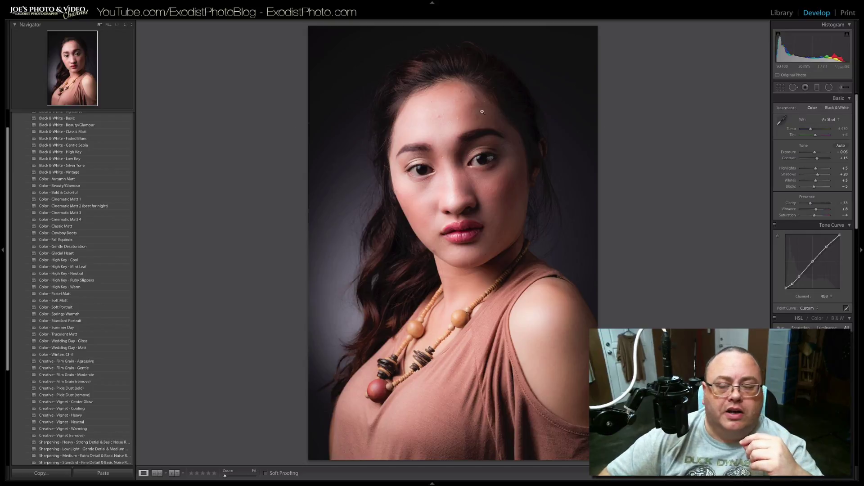
Show the Hong Kong photos from the Travel folder in the Library grid
{"action": "left_click", "coordinate": [782, 13]}
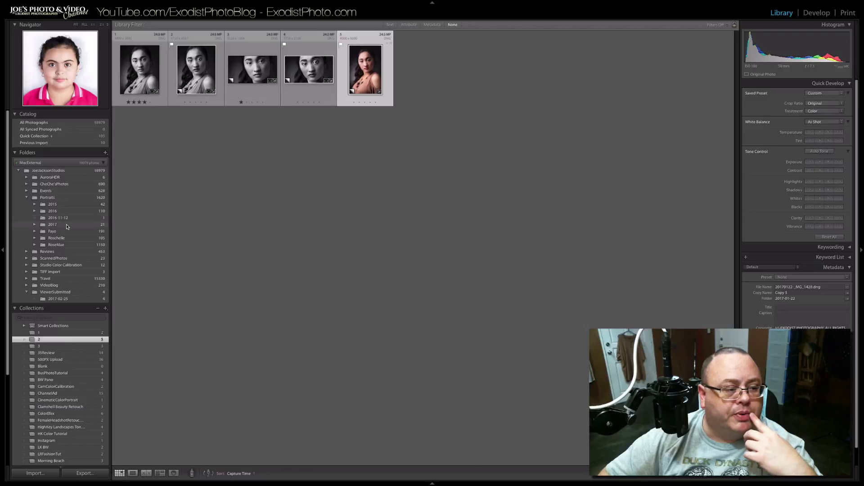
{"action": "left_click", "coordinate": [61, 279]}
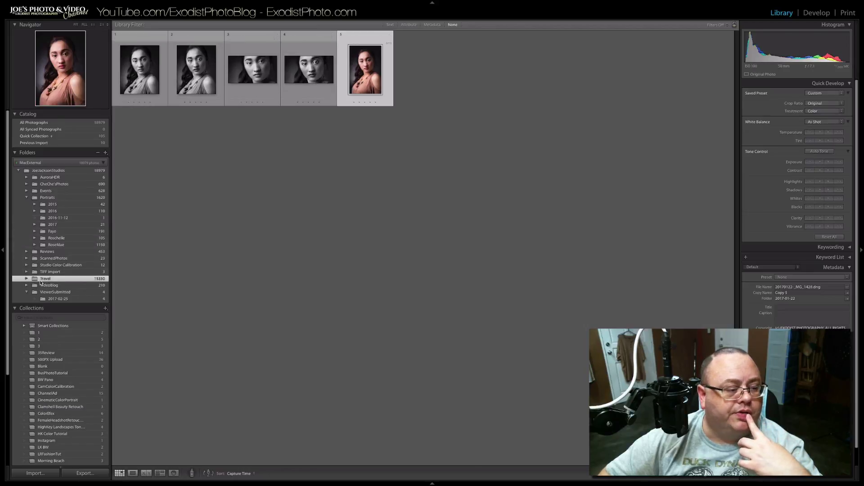
{"action": "left_click", "coordinate": [27, 279]}
{"action": "left_click", "coordinate": [53, 286]}
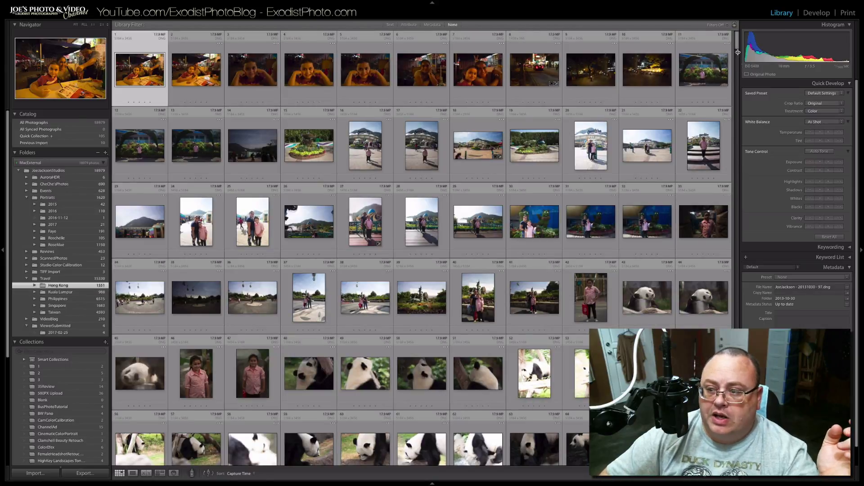
Open the night street thumbnail 722 full size in the Develop module
{"action": "left_click_drag", "start_coordinate": [737, 40], "coordinate": [730, 138]}
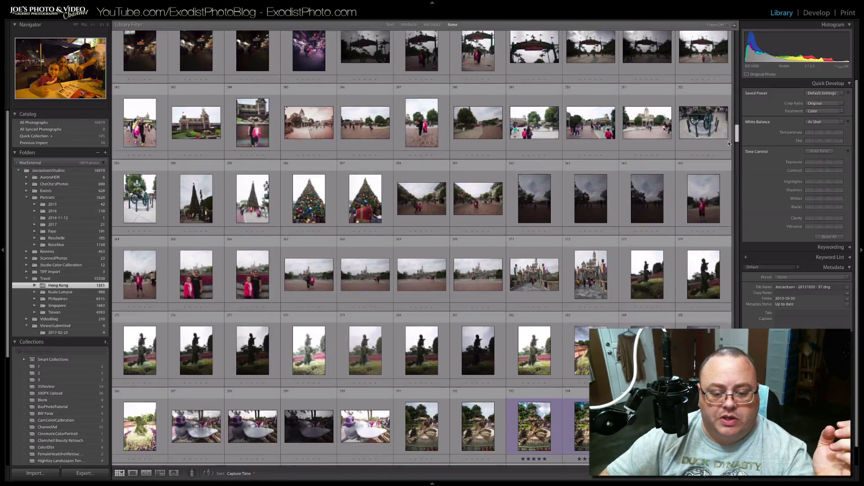
{"action": "left_click_drag", "start_coordinate": [729, 143], "coordinate": [726, 242]}
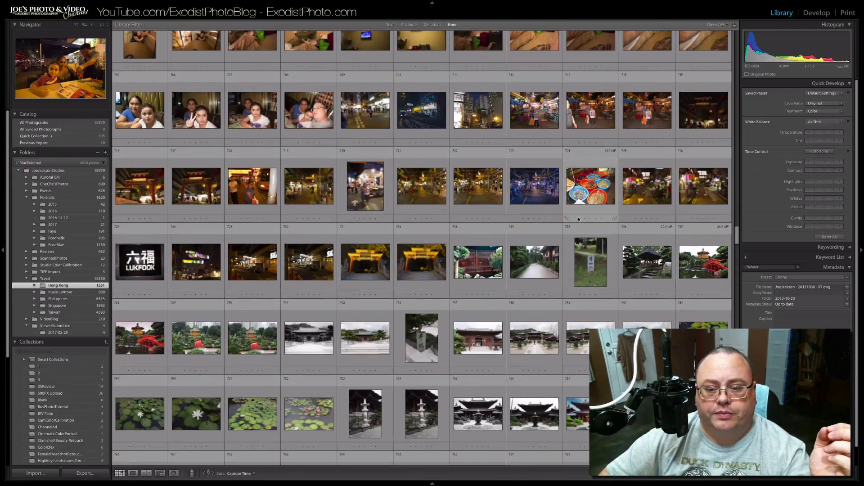
{"action": "double_click", "coordinate": [490, 190]}
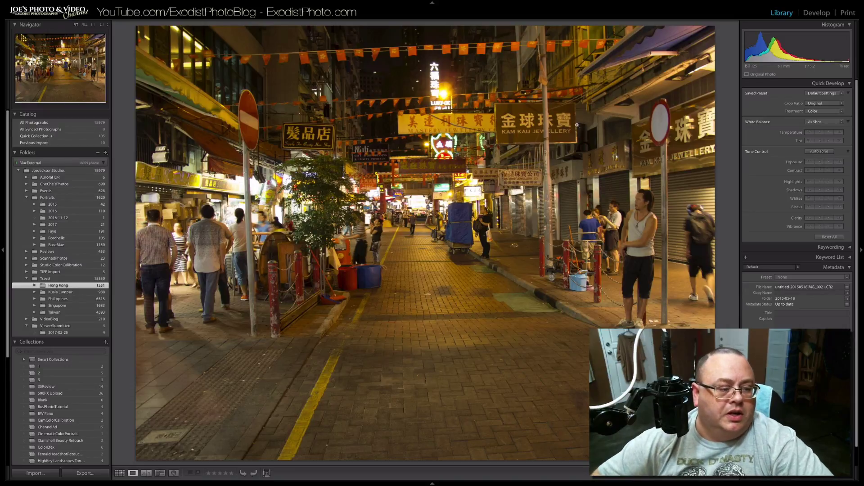
{"action": "left_click", "coordinate": [816, 13]}
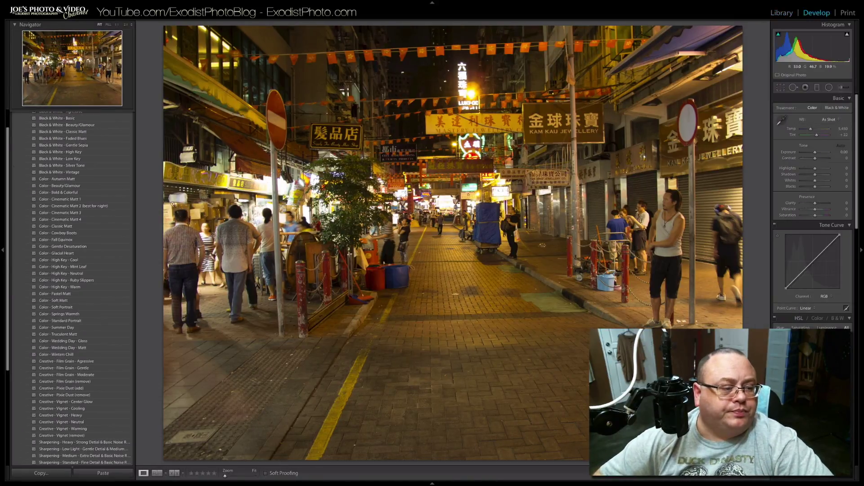
Compare the Cinematic Matt 2, Cinematic Matt 3 and Classic Matt presets, then apply Color - Cinematic Matt 1
{"action": "left_click", "coordinate": [87, 199]}
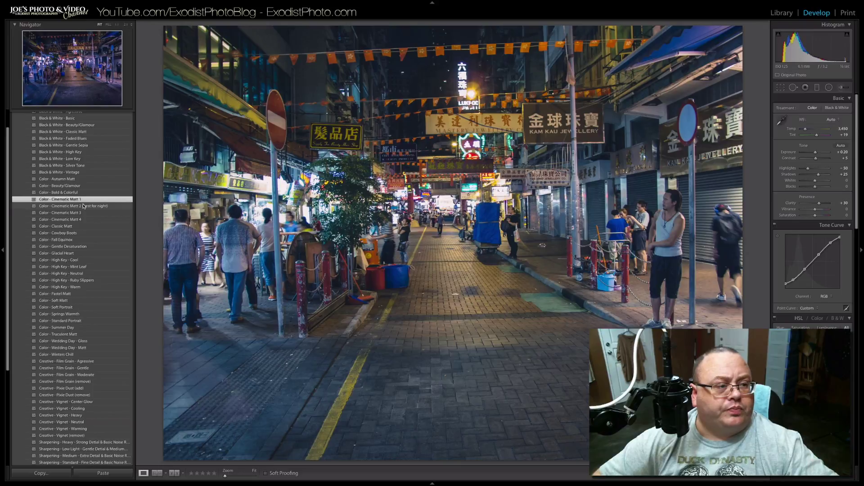
{"action": "left_click", "coordinate": [84, 206]}
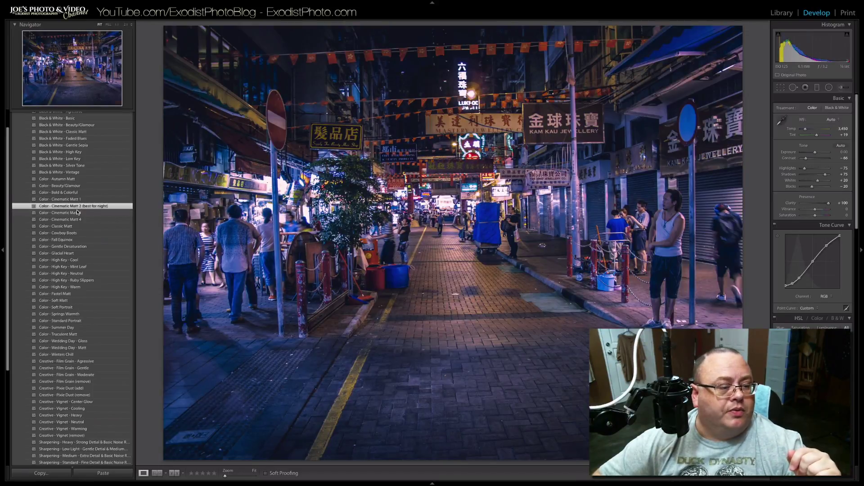
{"action": "left_click", "coordinate": [77, 212]}
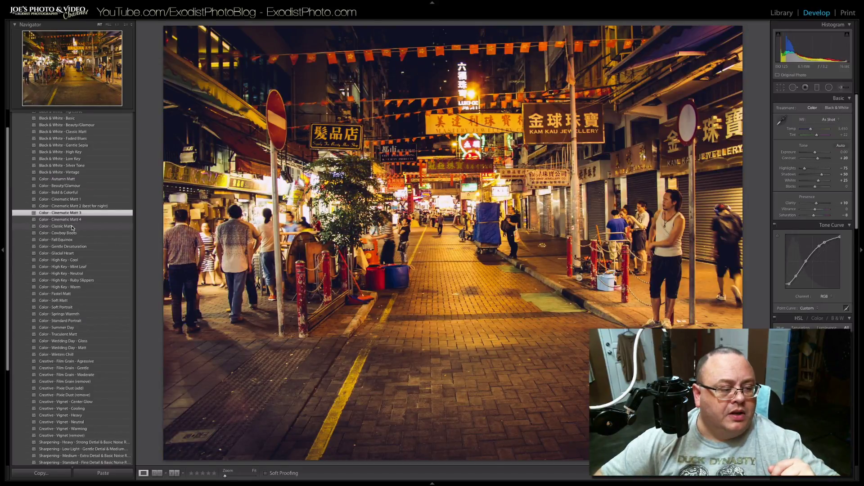
{"action": "left_click", "coordinate": [72, 226]}
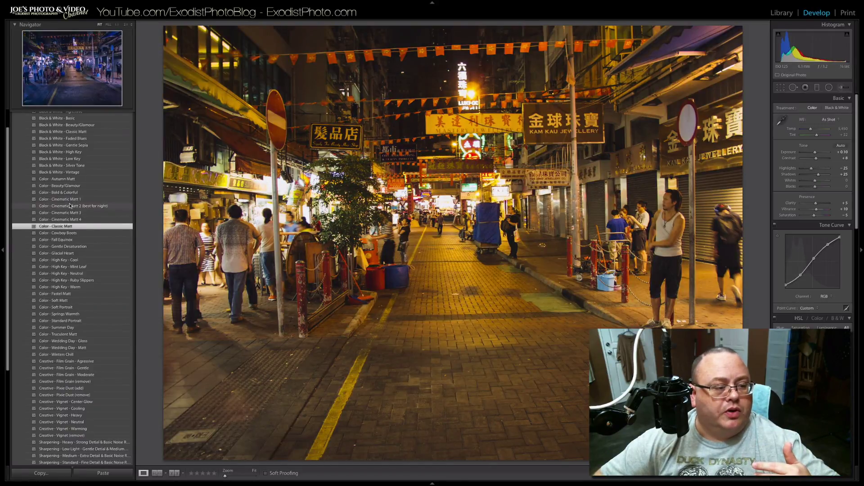
{"action": "left_click", "coordinate": [72, 205]}
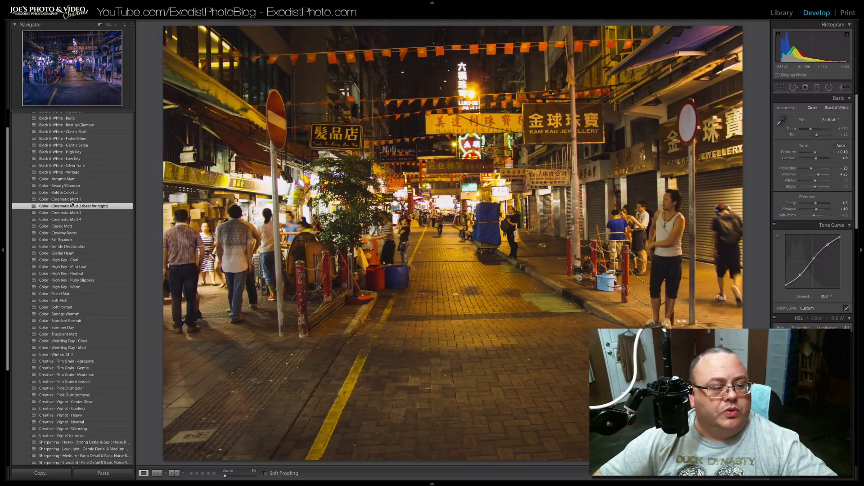
{"action": "left_click", "coordinate": [74, 199]}
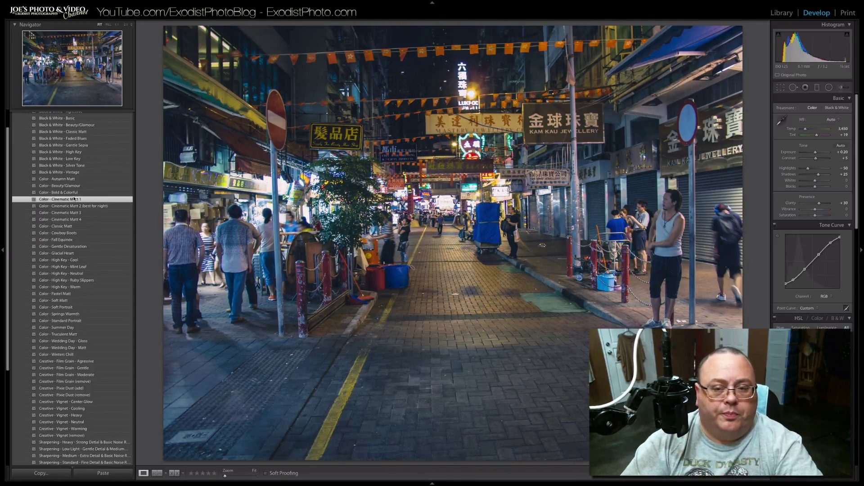
{"action": "left_click", "coordinate": [781, 13]}
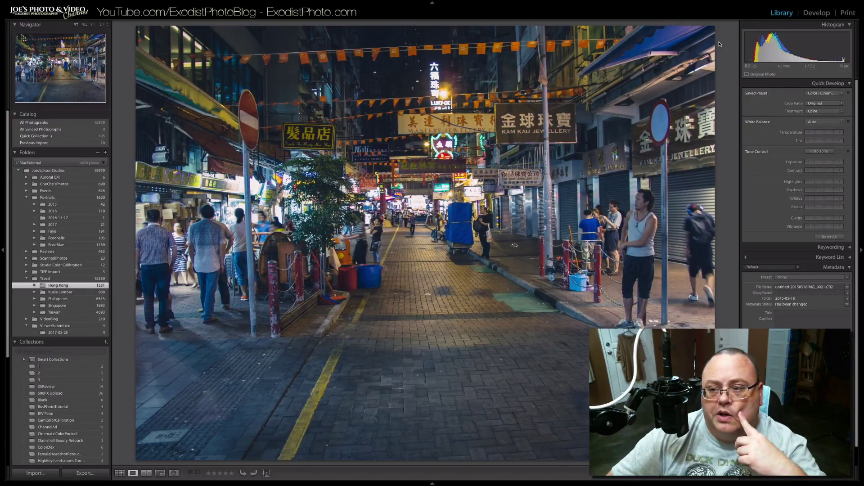
Open the temple photo from the thumbnail grid in Develop
{"action": "key", "text": "g"}
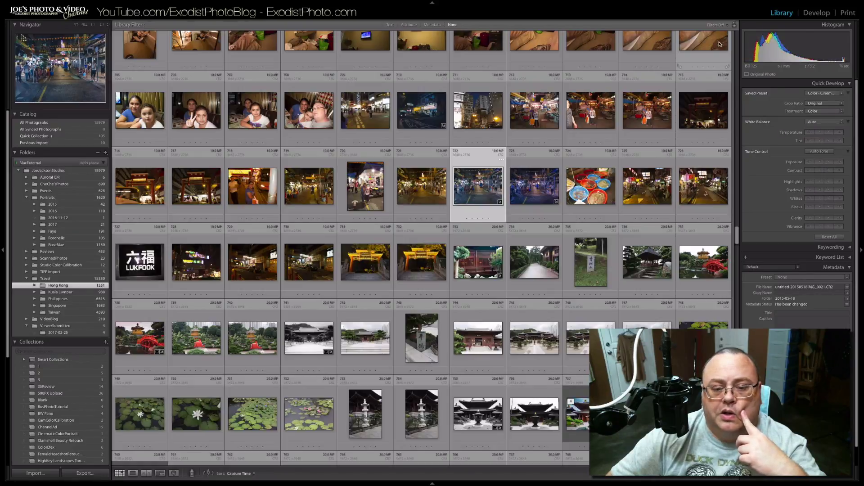
{"action": "double_click", "coordinate": [377, 337]}
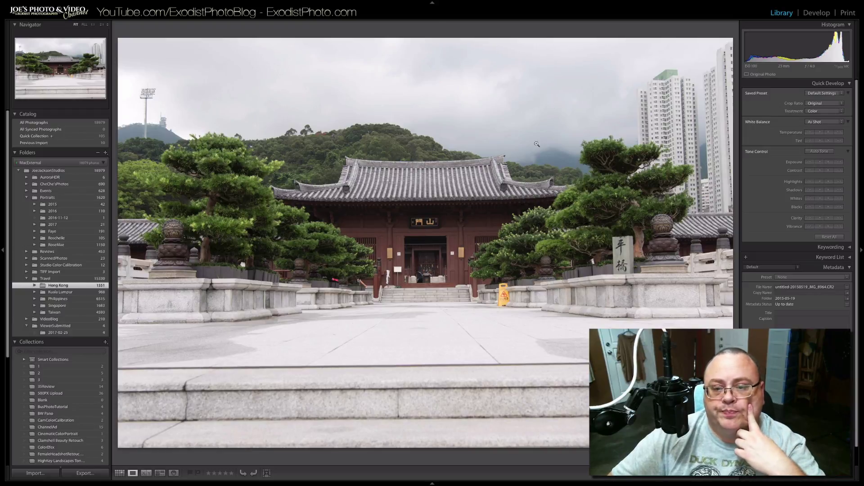
{"action": "left_click", "coordinate": [821, 13]}
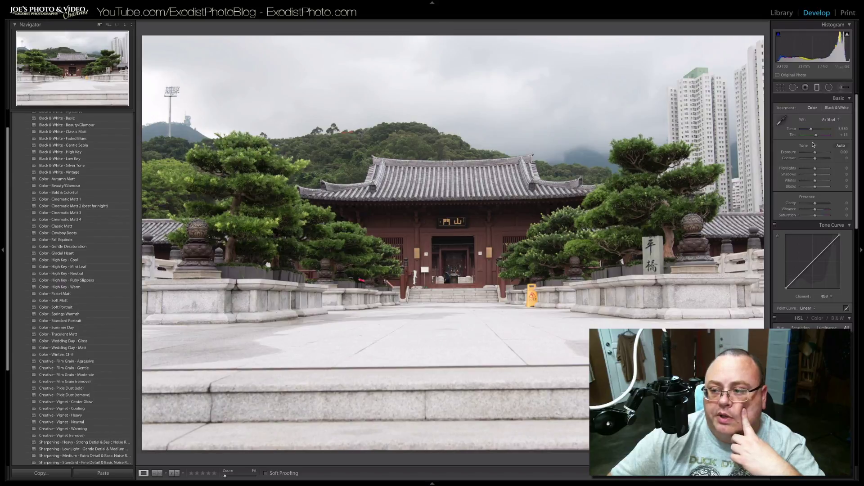
Start a Graduated Filter with the Landscape - Spurious Polarizing Filter effect
{"action": "left_click", "coordinate": [841, 88]}
{"action": "left_click", "coordinate": [833, 109]}
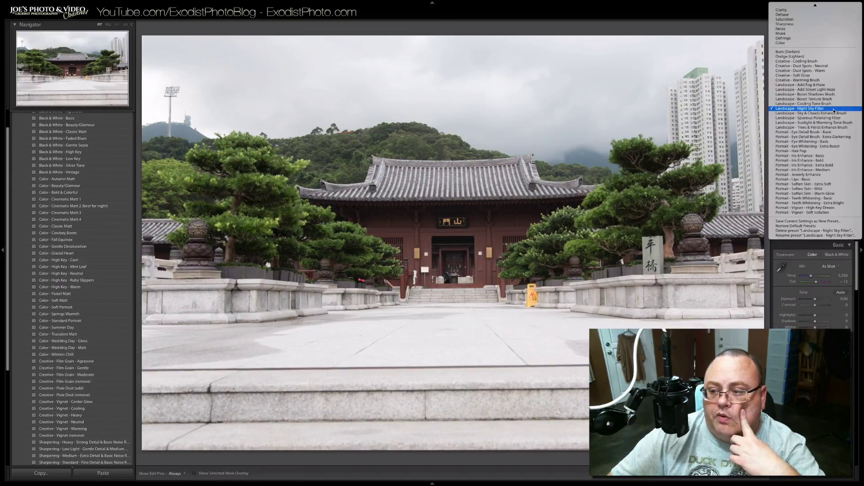
{"action": "left_click", "coordinate": [810, 118]}
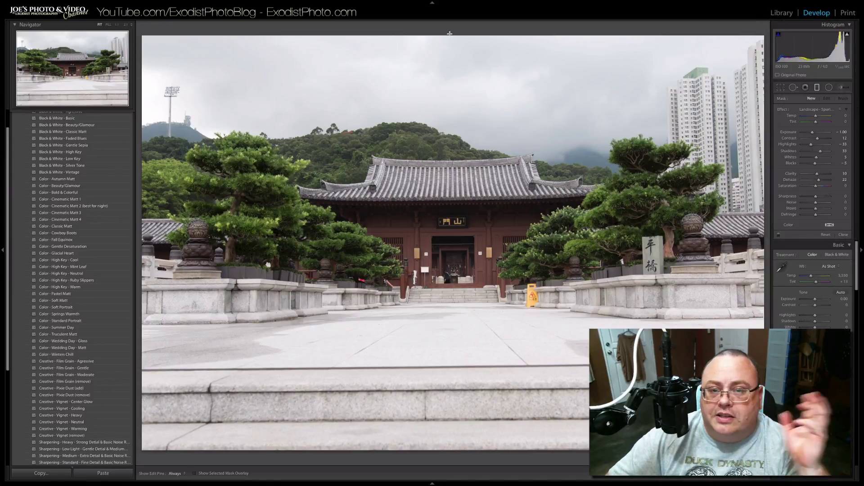
Drag the polarizing gradient from the top down over the temple's cloudy sky
{"action": "left_click_drag", "start_coordinate": [452, 72], "coordinate": [452, 176]}
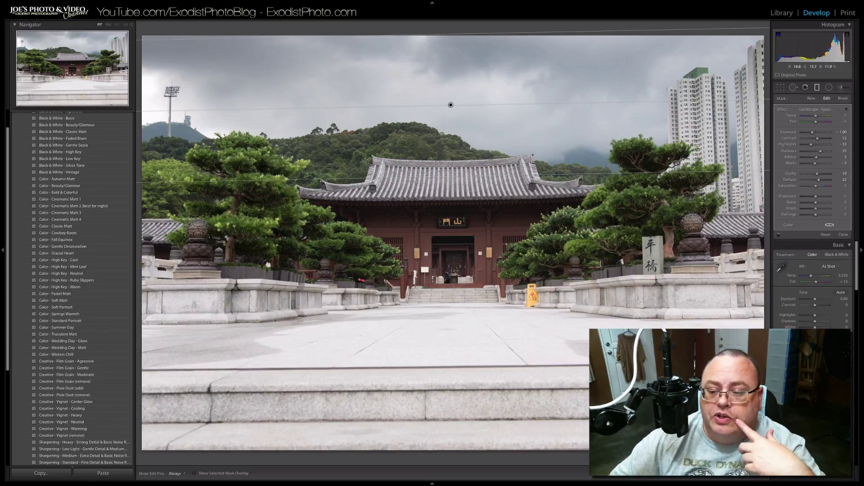
{"action": "key", "text": "m"}
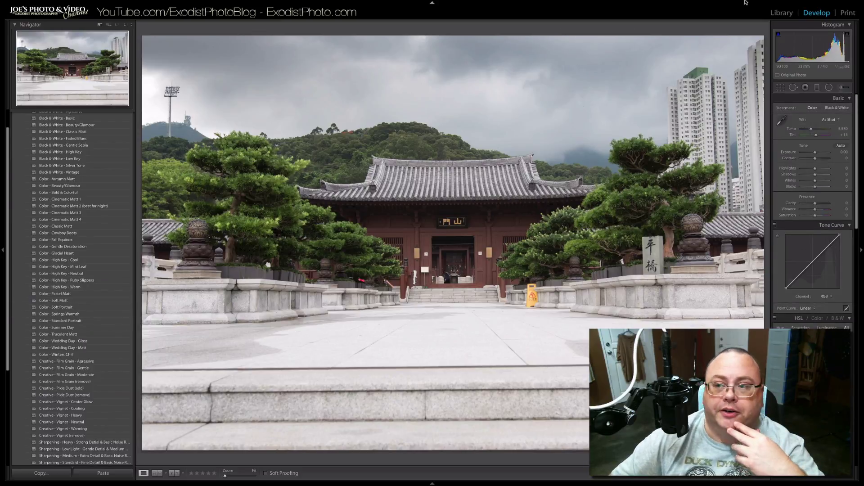
Find the beach outrigger boat photo in the Library and open it in Develop
{"action": "left_click", "coordinate": [781, 13]}
{"action": "scroll", "coordinate": [462, 272], "scroll_direction": "down", "scroll_amount": 2}
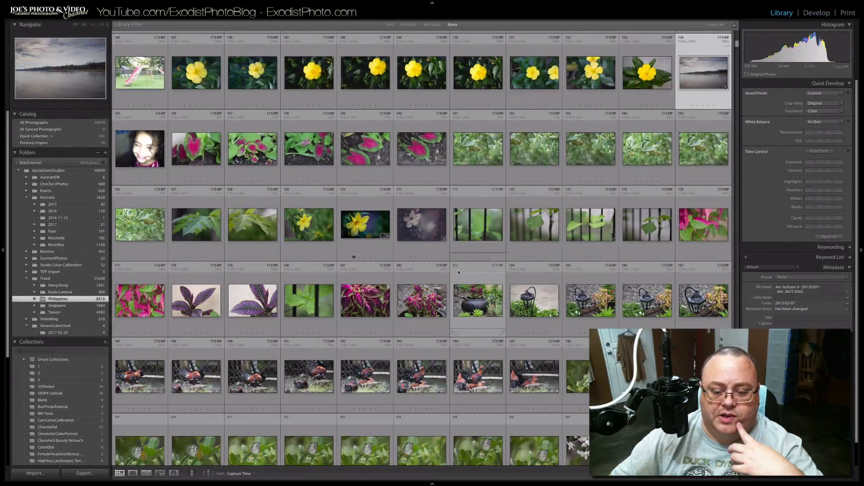
{"action": "scroll", "coordinate": [459, 264], "scroll_direction": "down", "scroll_amount": 12}
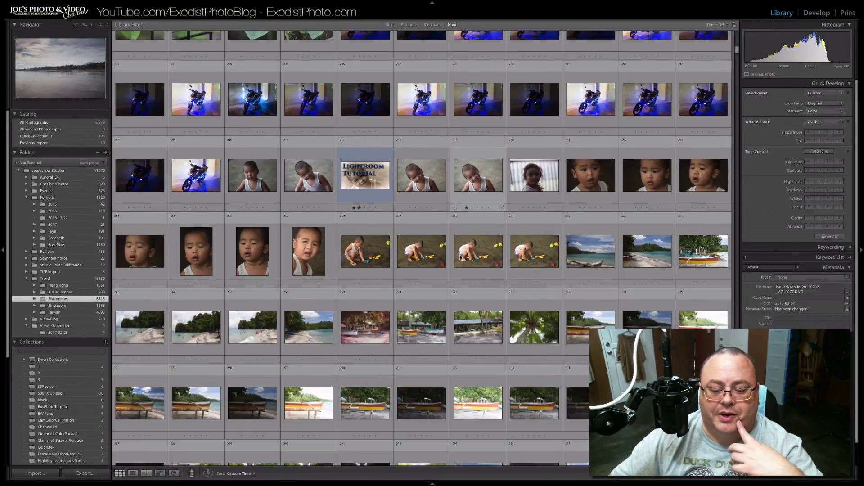
{"action": "scroll", "coordinate": [460, 256], "scroll_direction": "down", "scroll_amount": 1}
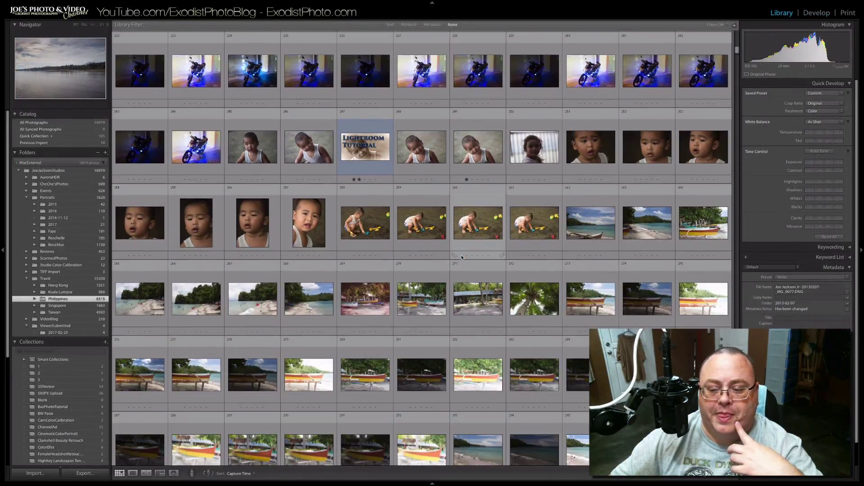
{"action": "double_click", "coordinate": [599, 296]}
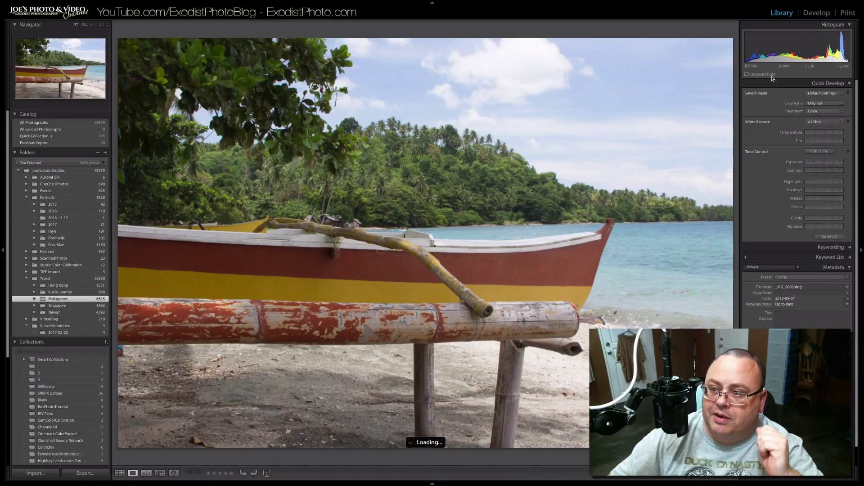
{"action": "left_click", "coordinate": [813, 15]}
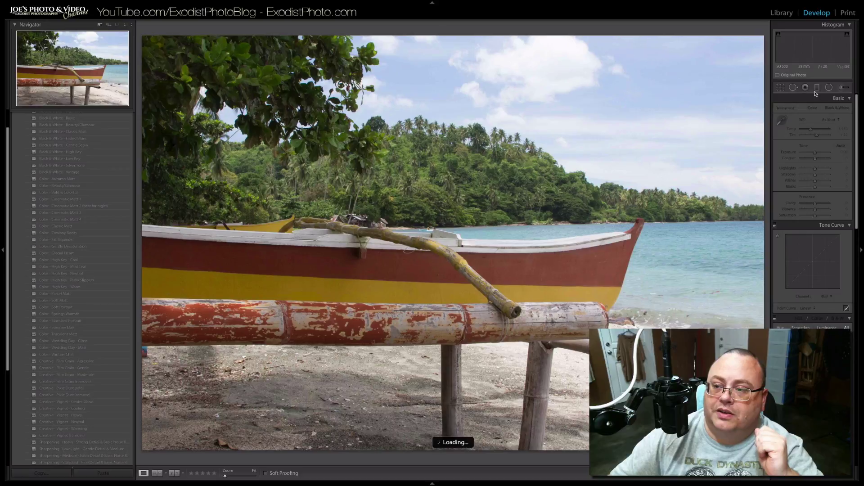
Add a Graduated Filter across the sky, shifted up to cover only the sky
{"action": "left_click", "coordinate": [816, 87]}
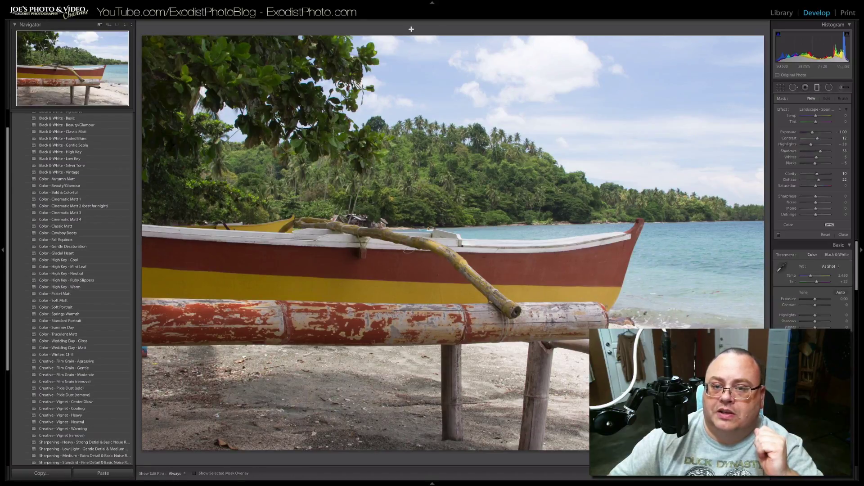
{"action": "left_click_drag", "start_coordinate": [474, 33], "coordinate": [470, 306]}
{"action": "mouse_move", "coordinate": [469, 168]}
{"action": "left_mouse_down"}
{"action": "mouse_move", "coordinate": [467, 141]}
{"action": "mouse_move", "coordinate": [466, 157]}
{"action": "left_mouse_up"}
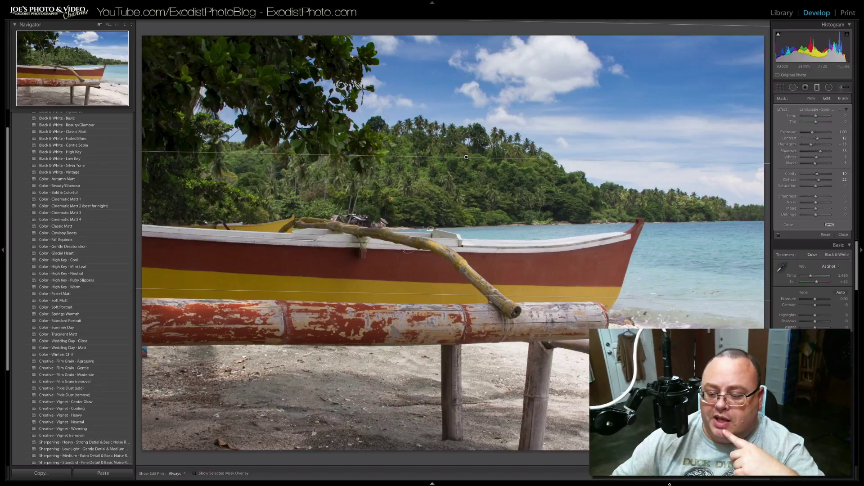
{"action": "key", "text": "m"}
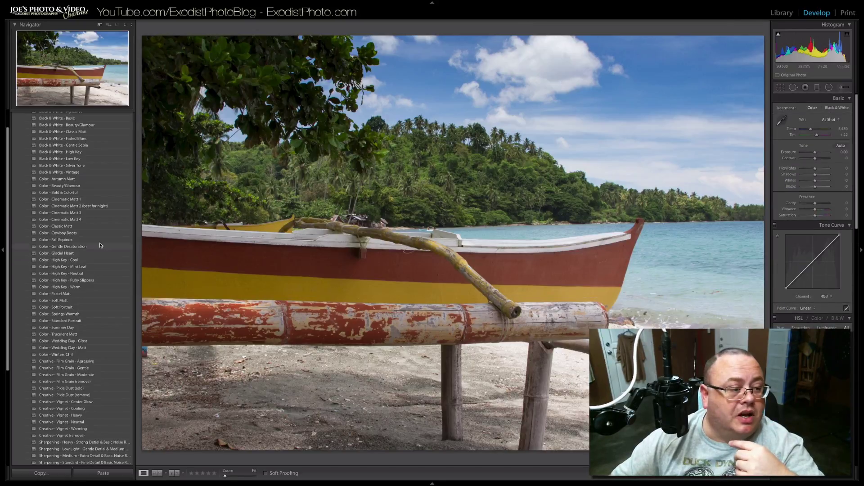
Try the Summer Day, Truculent Matt and Pastel Matt presets, then apply Color - Autumn Matt
{"action": "scroll", "coordinate": [94, 288], "scroll_direction": "down", "scroll_amount": 2}
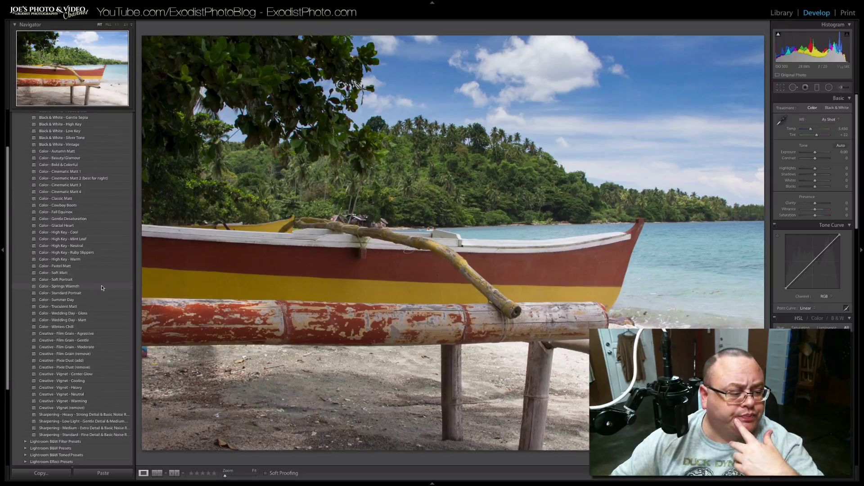
{"action": "left_click", "coordinate": [82, 302]}
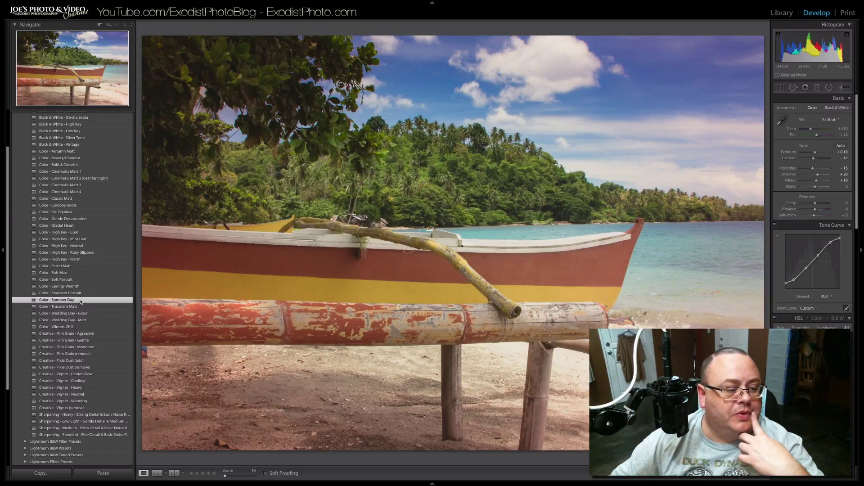
{"action": "left_click", "coordinate": [82, 307]}
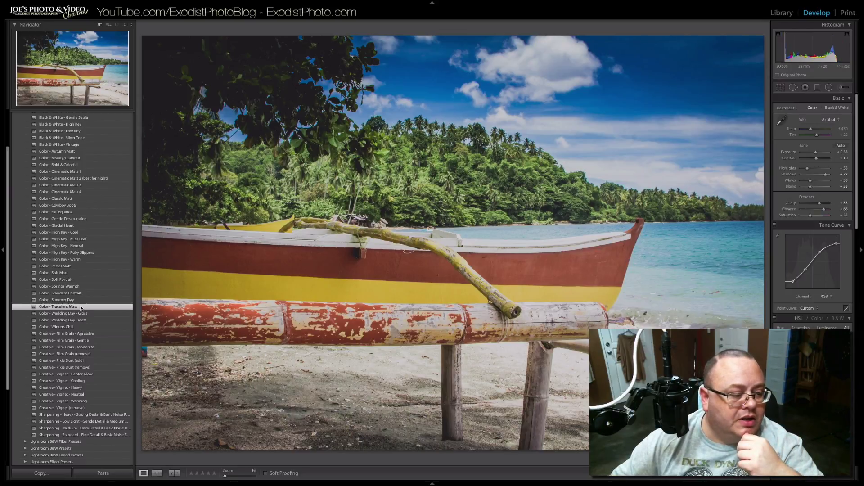
{"action": "left_click", "coordinate": [71, 267]}
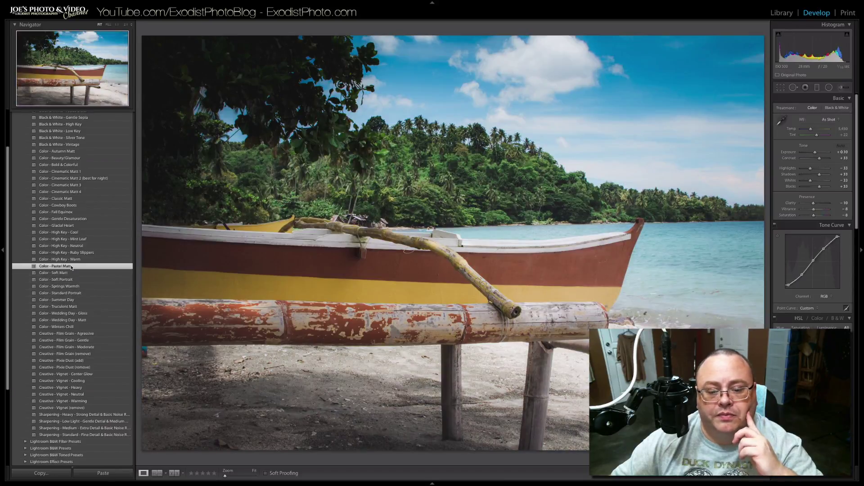
{"action": "left_click", "coordinate": [64, 153]}
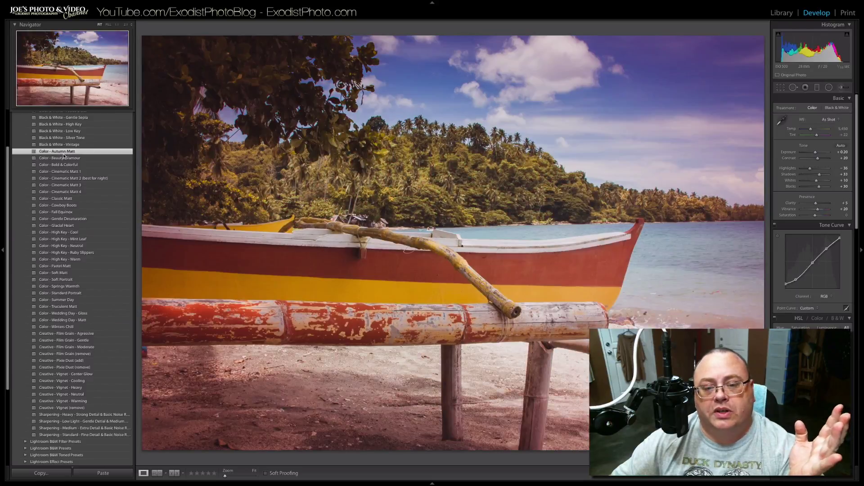